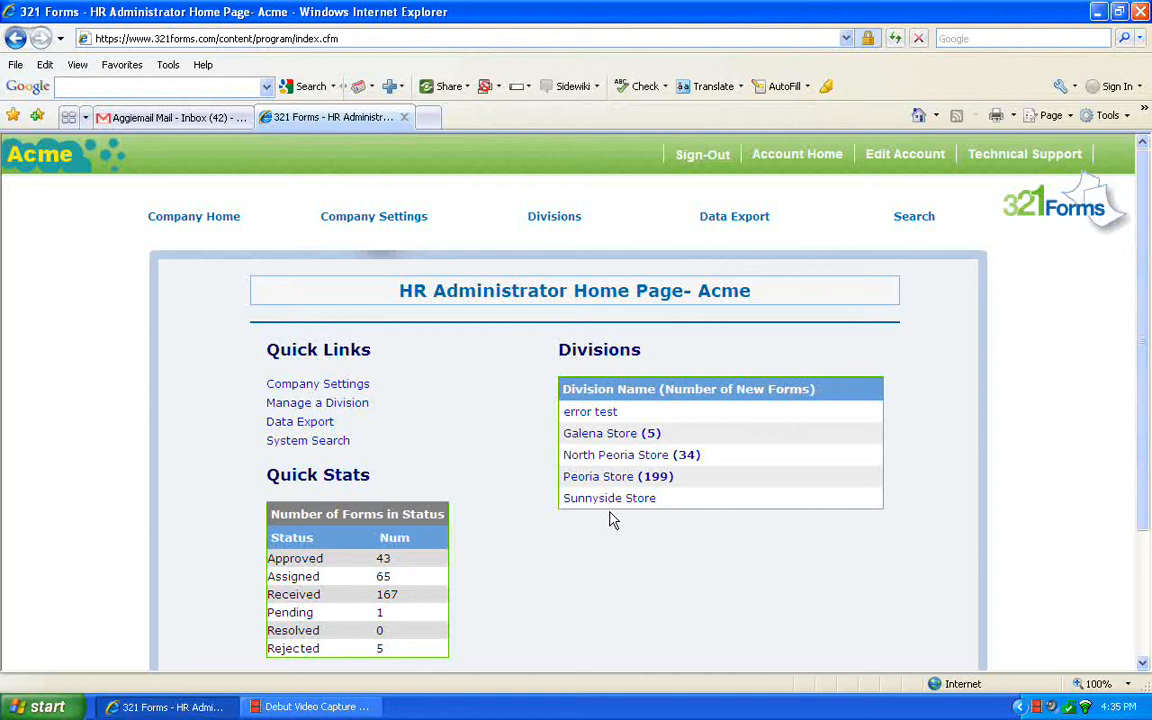
Open the Galena Store division's unassigned forms and go into the second employee's folder.
left_click(594, 434)
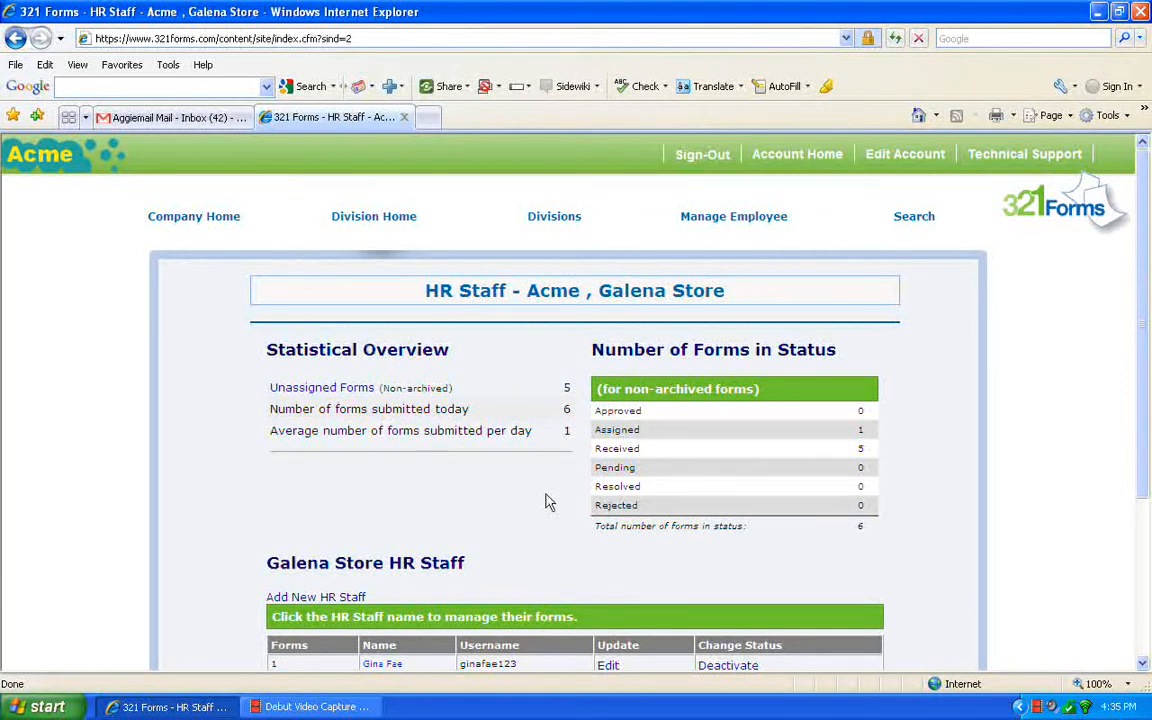
left_click(312, 390)
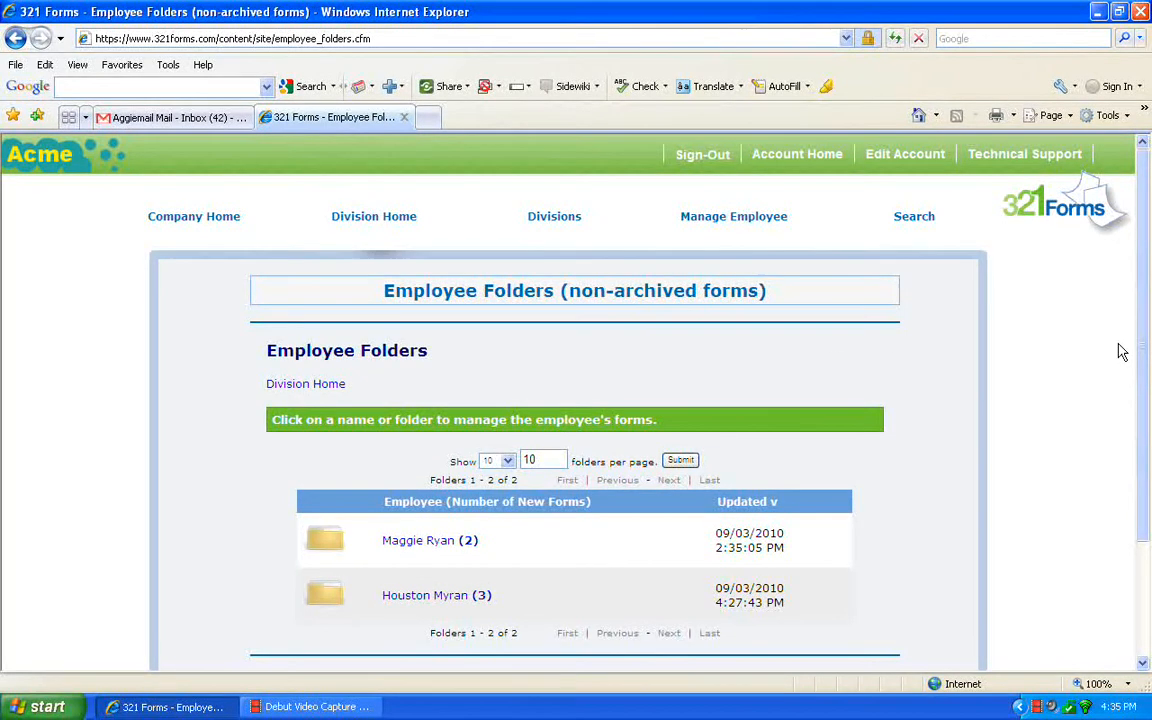
left_click_drag(1147, 350, 1147, 435)
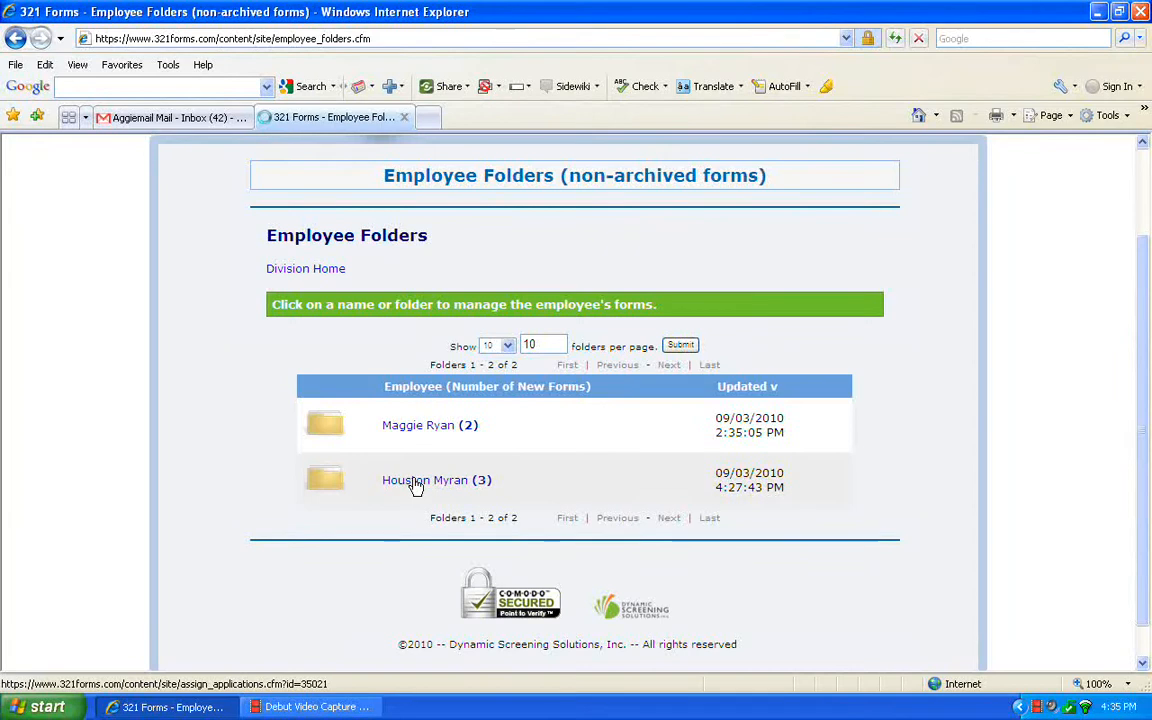
left_click(416, 484)
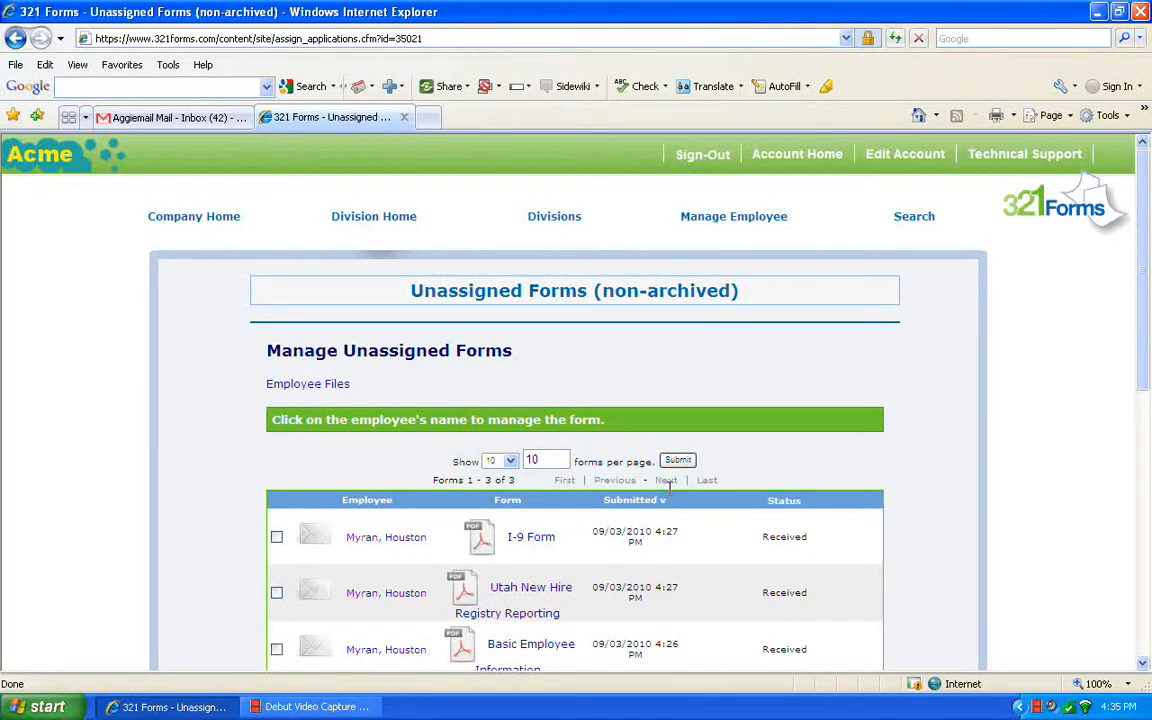
Assign the employee's Utah New Hire Registry Reporting form to the store's HR staff member.
left_click_drag(1143, 358, 1149, 384)
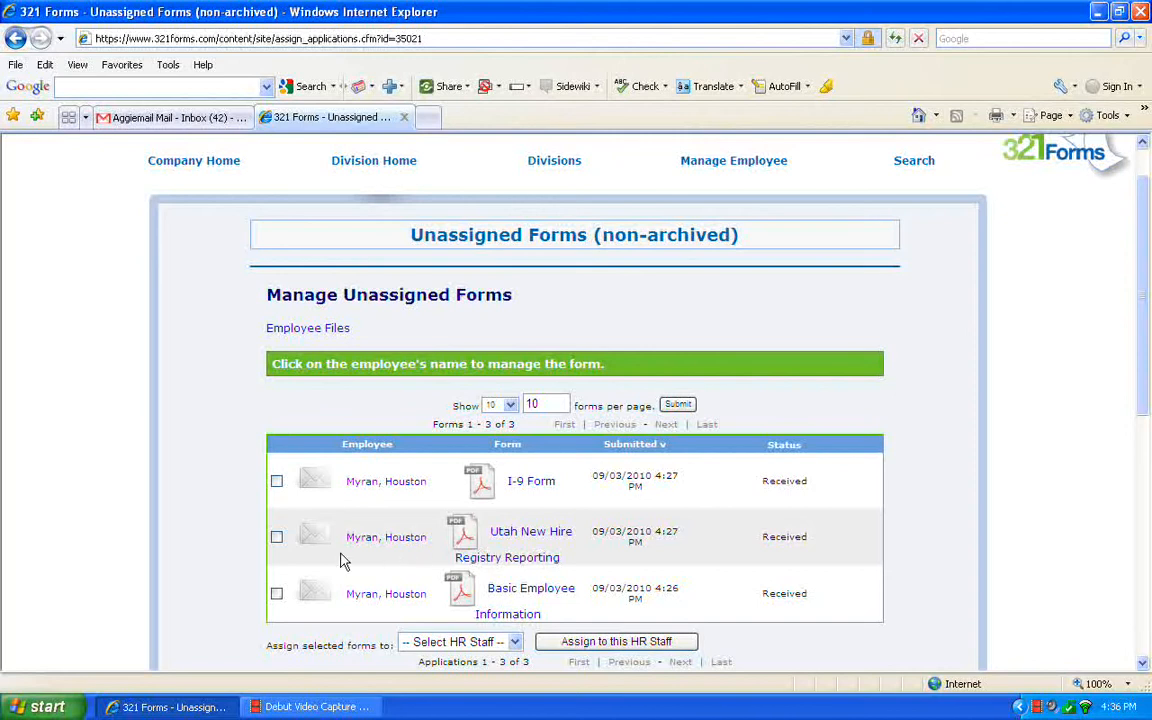
left_click(277, 538)
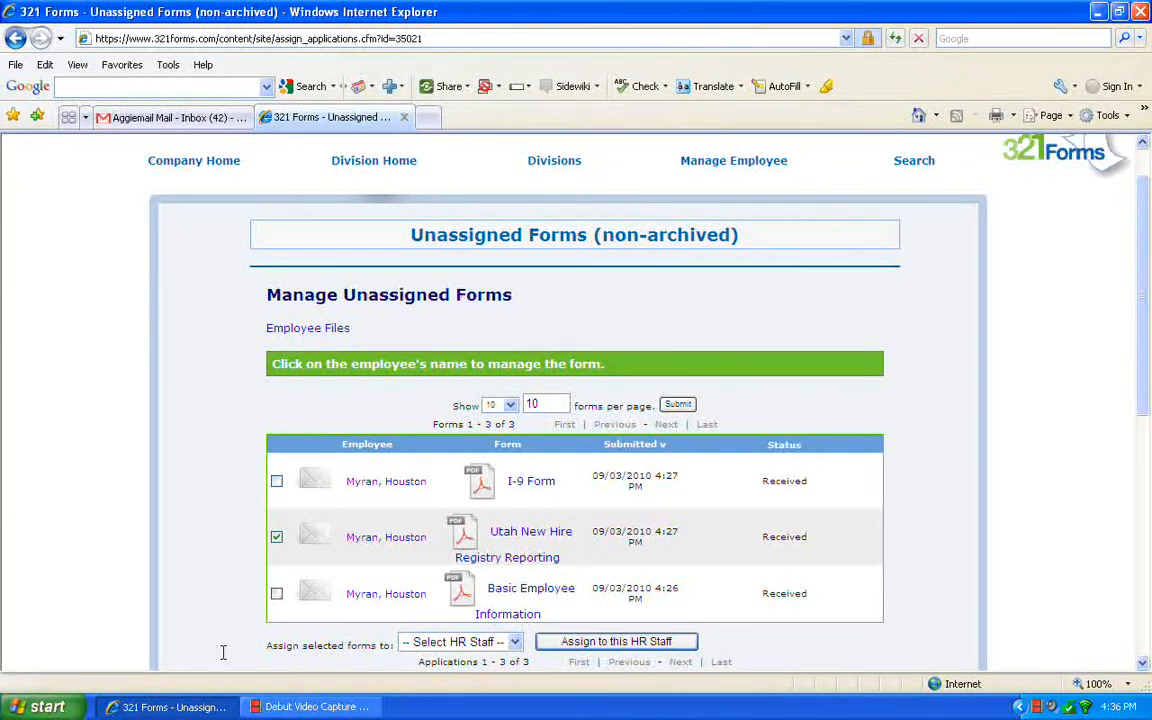
left_click(515, 643)
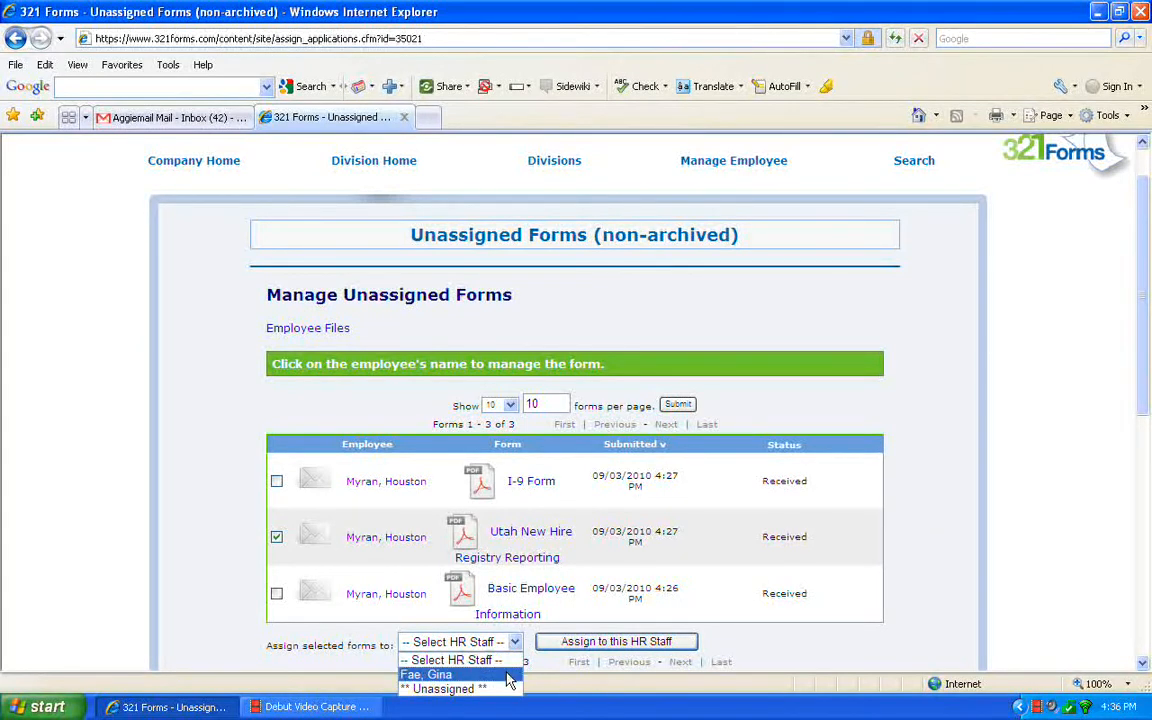
left_click(507, 676)
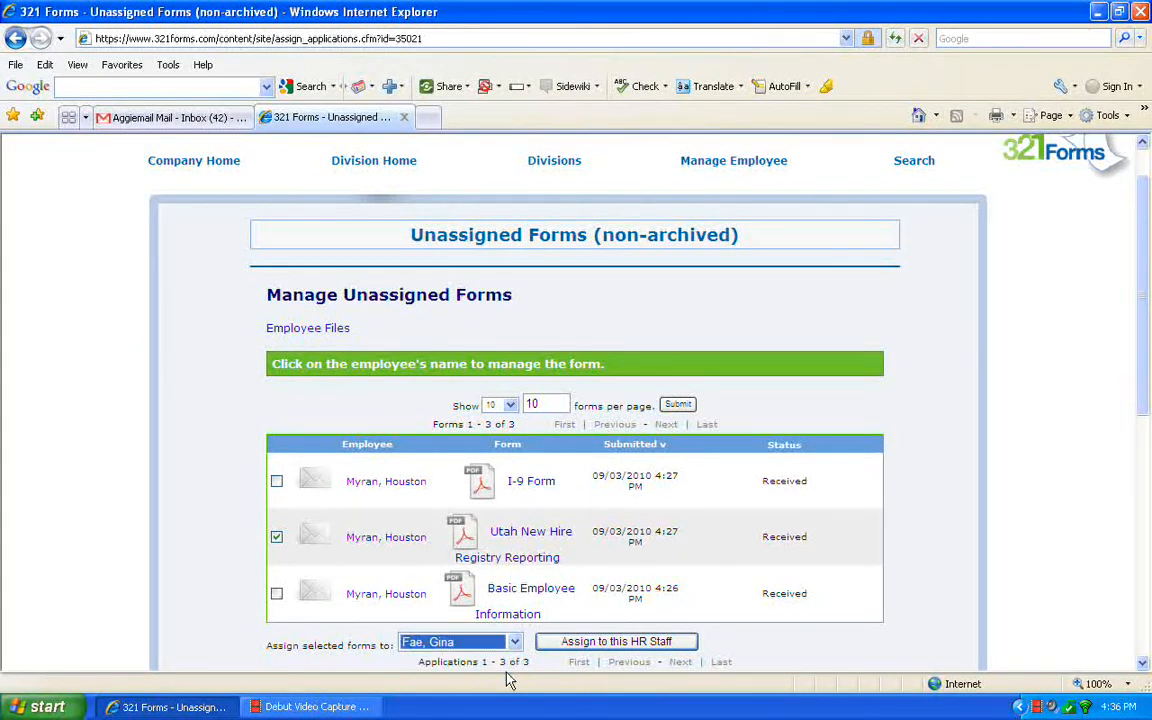
left_click(590, 642)
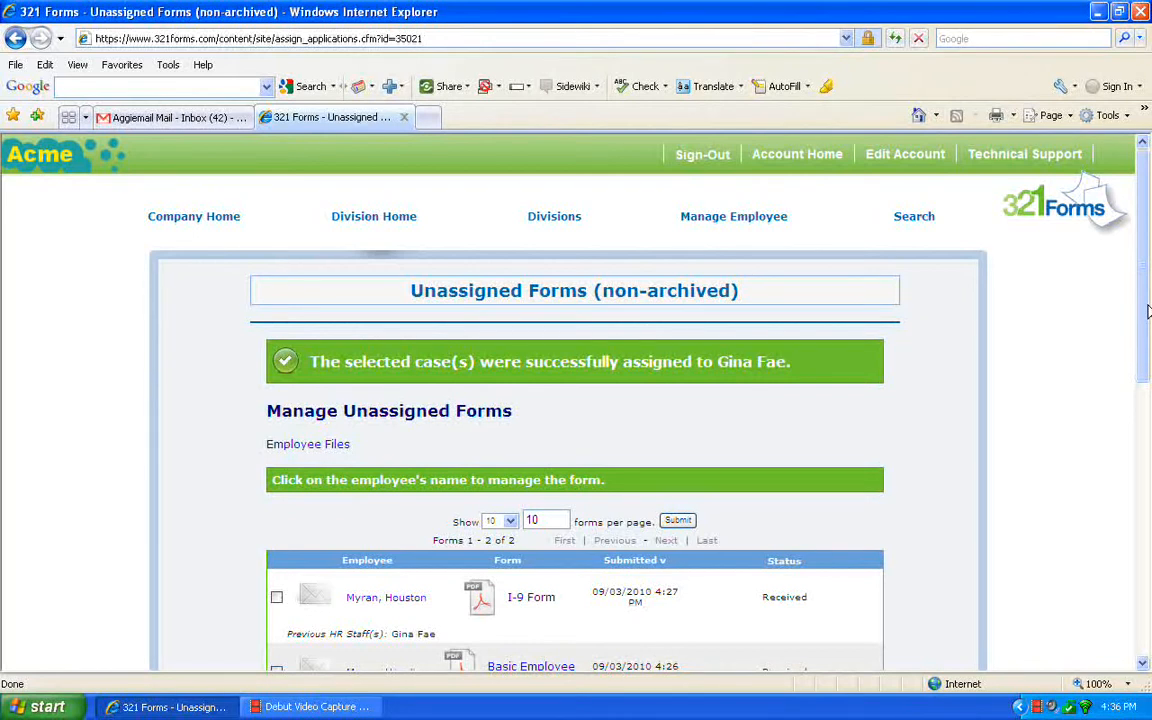
Open the employee's unassigned I-9 Form for management and review its PDF.
left_click_drag(1148, 312, 1150, 380)
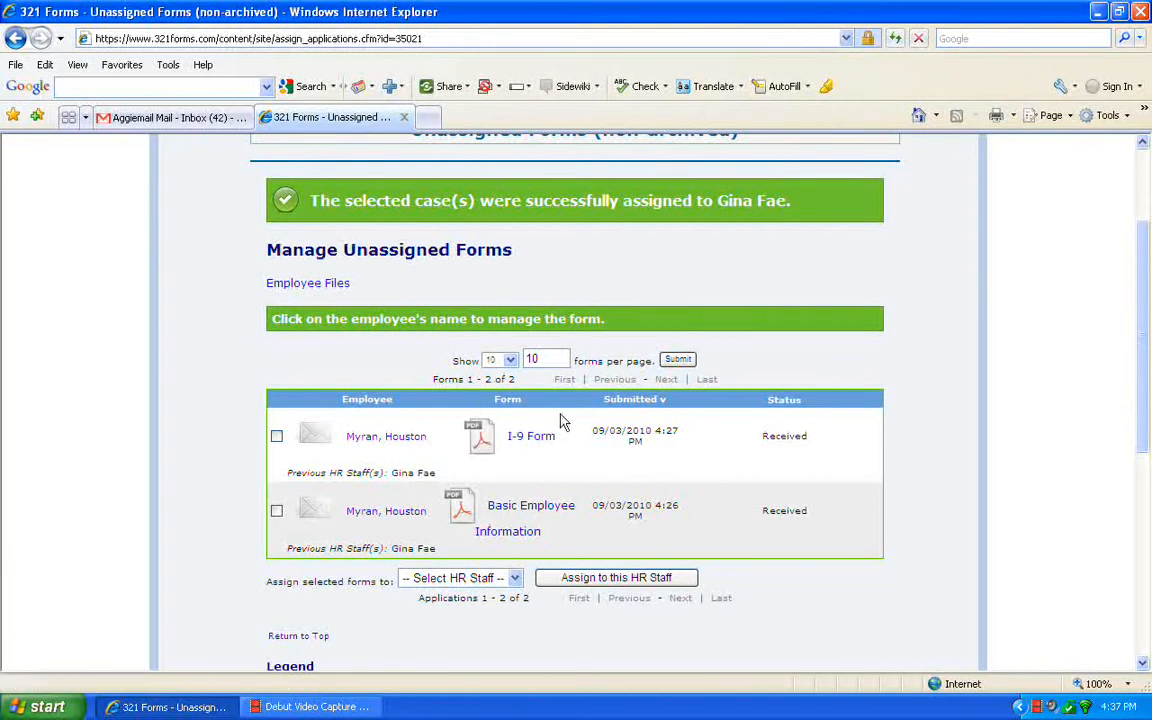
left_click(406, 443)
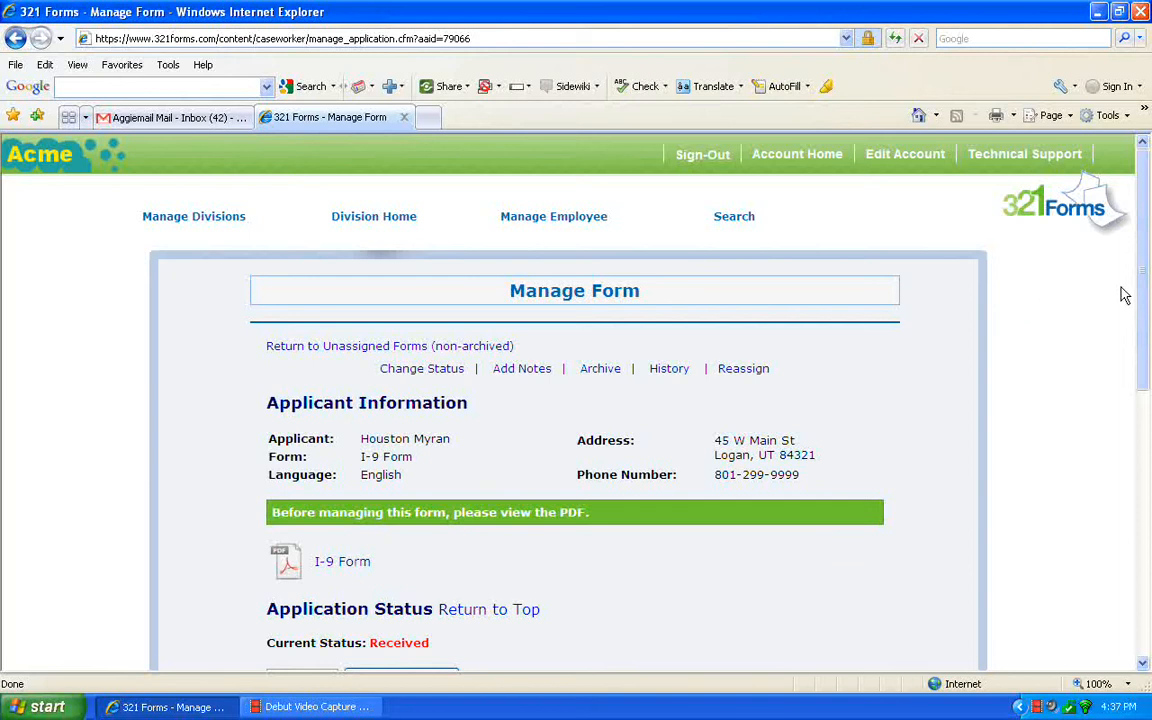
left_click_drag(1147, 294, 1150, 395)
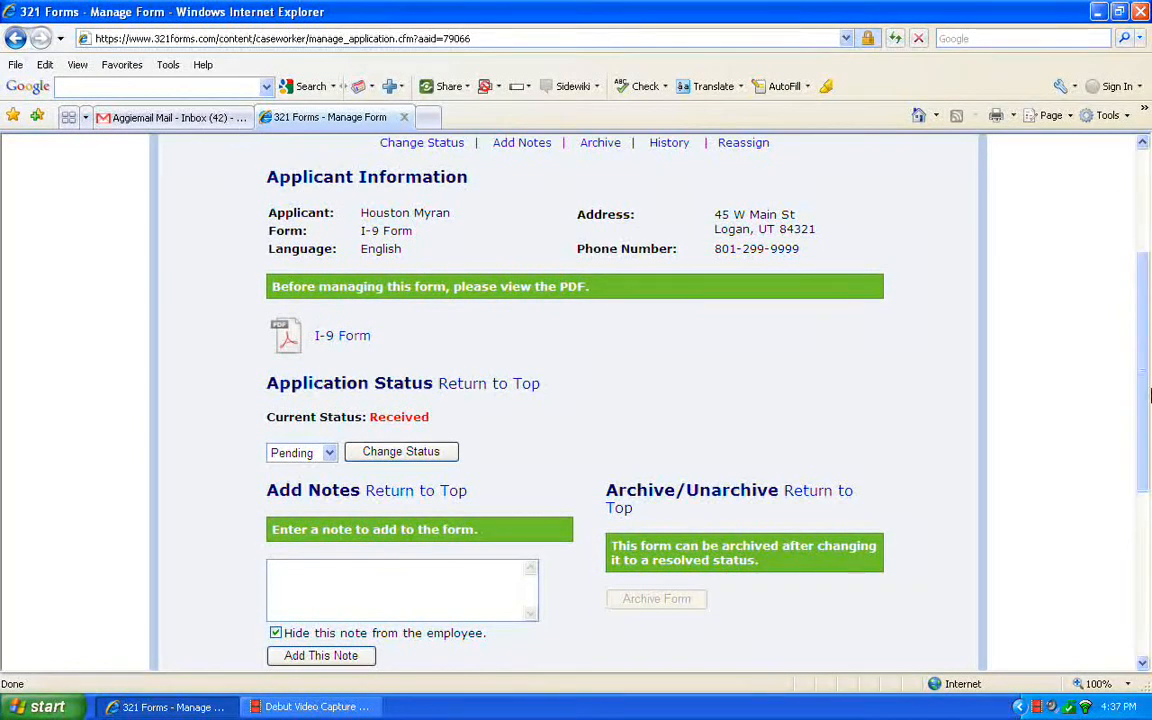
left_click(291, 344)
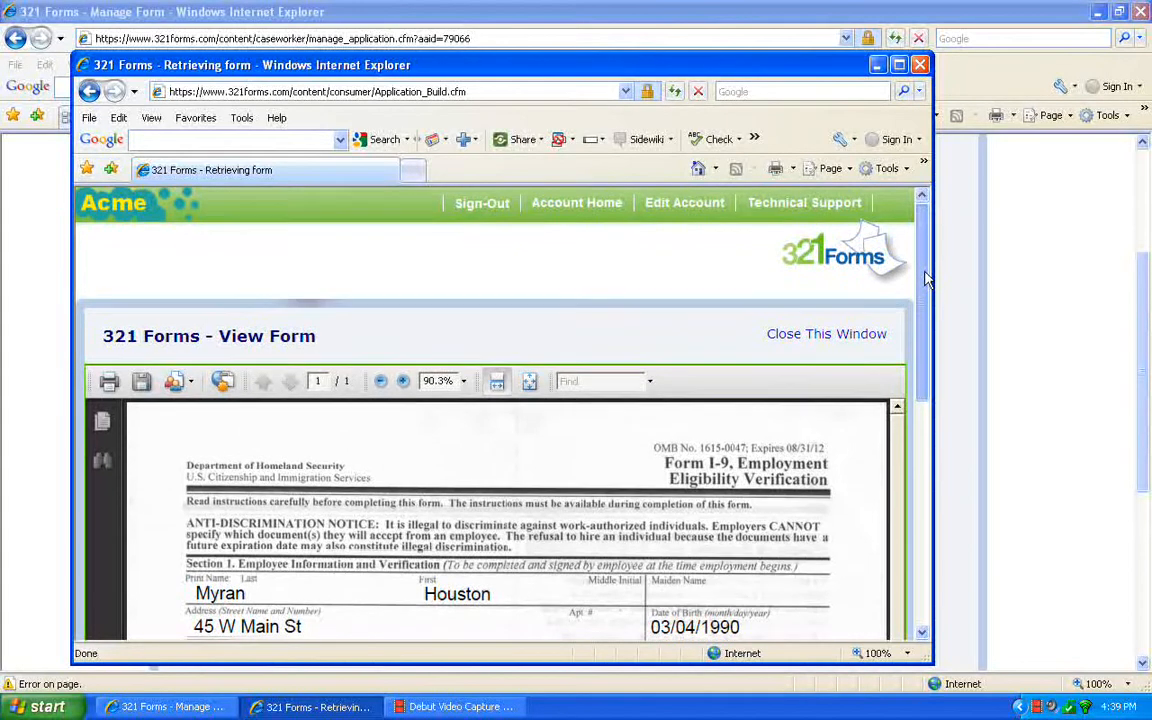
scroll(925, 262, "down", 1)
left_click_drag(935, 311, 938, 368)
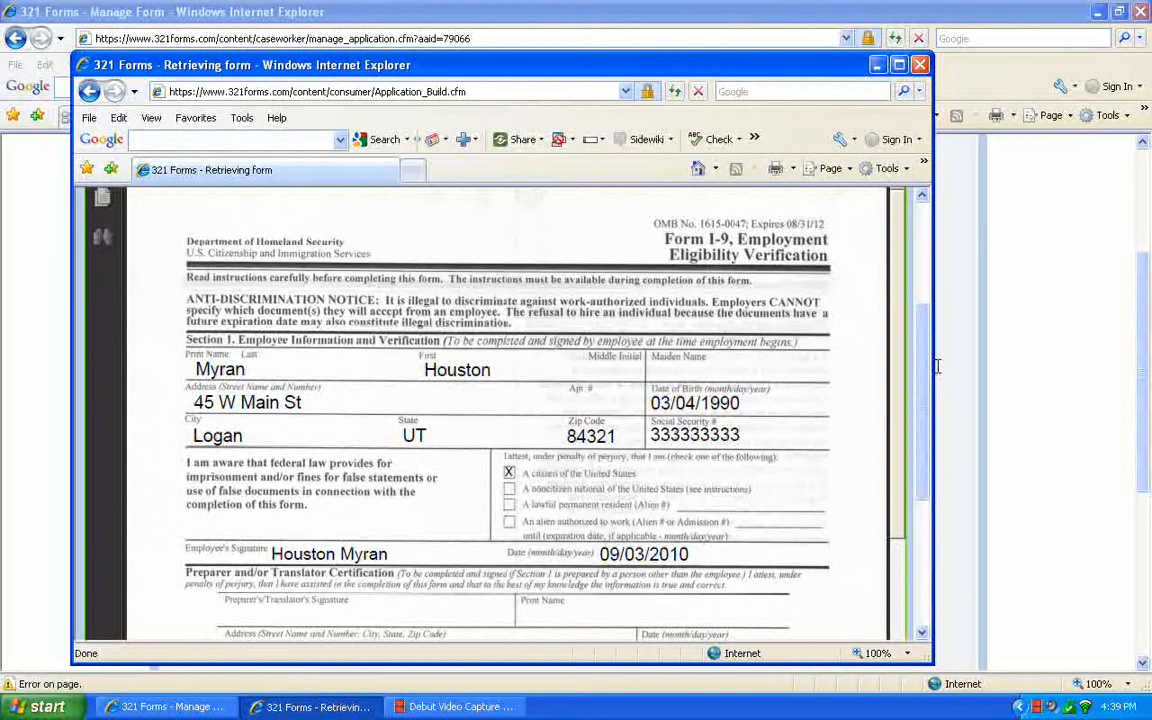
left_click(920, 66)
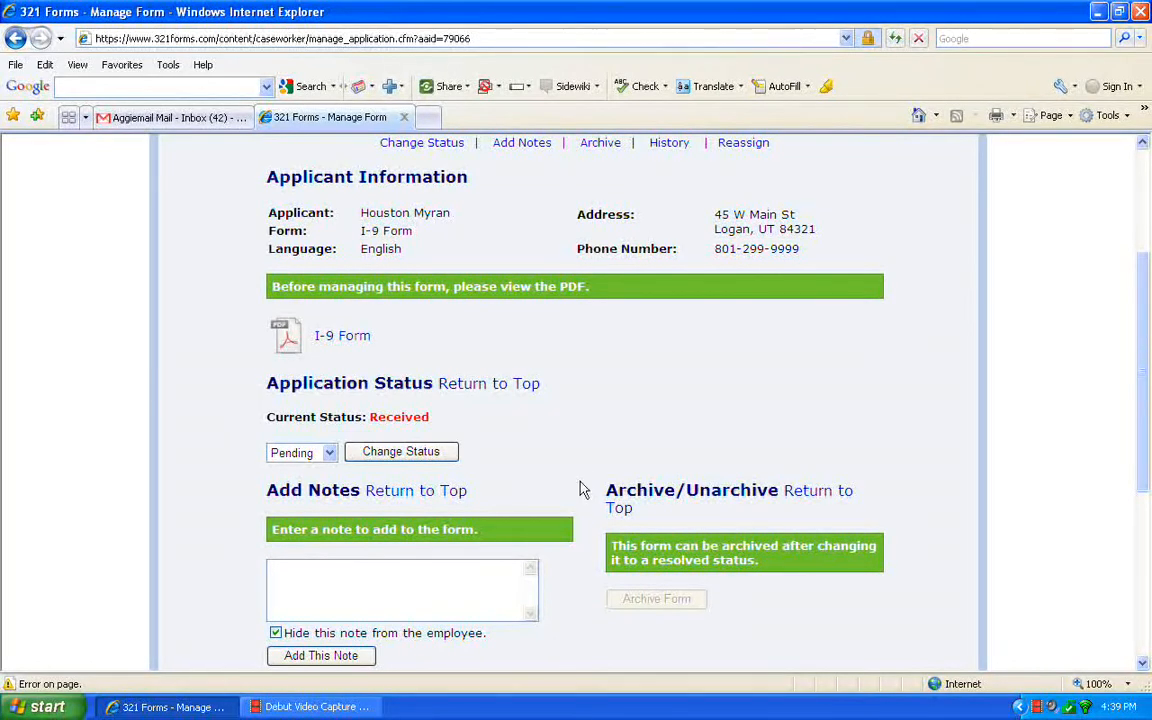
Choose the Rejected status for the I-9 Form and stop hiding the note from the employee.
left_click(330, 454)
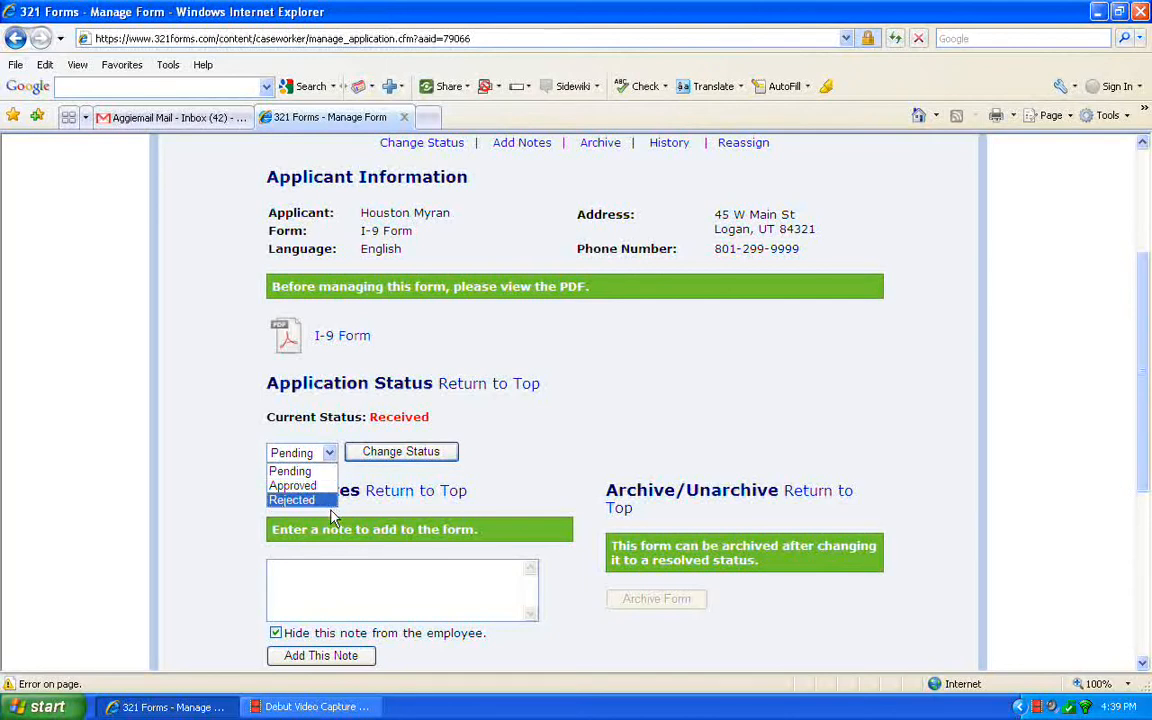
left_click(322, 499)
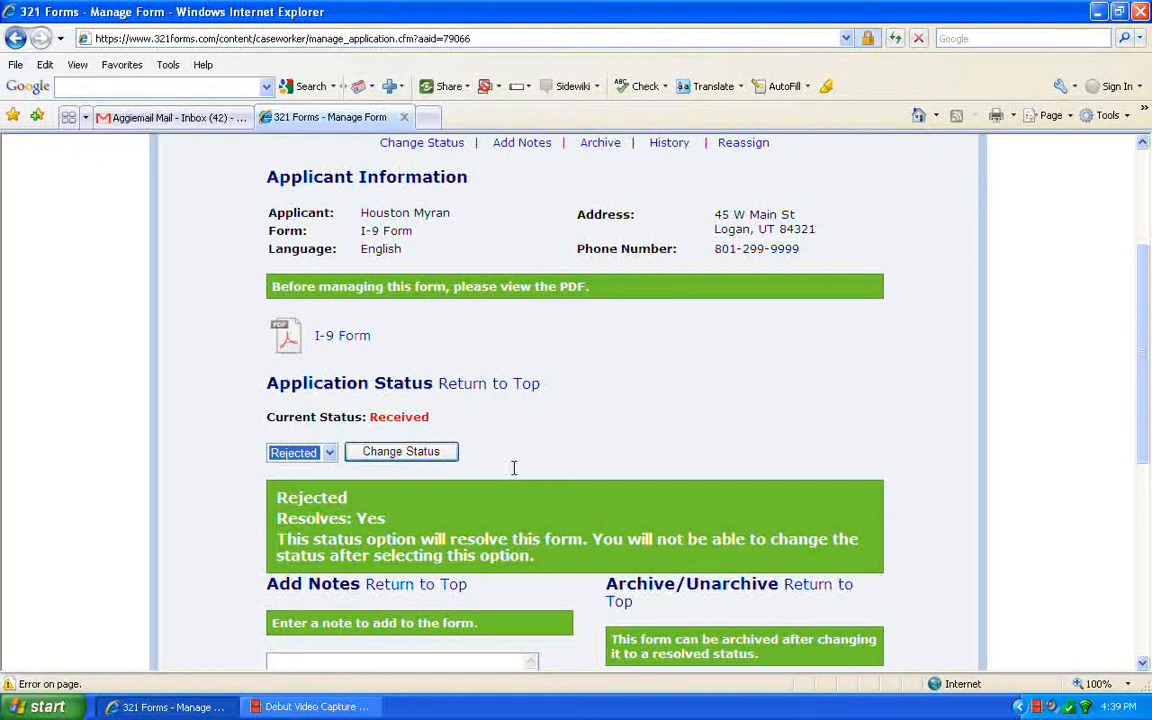
left_click(360, 452)
left_click_drag(1140, 414, 1146, 467)
left_click(423, 547)
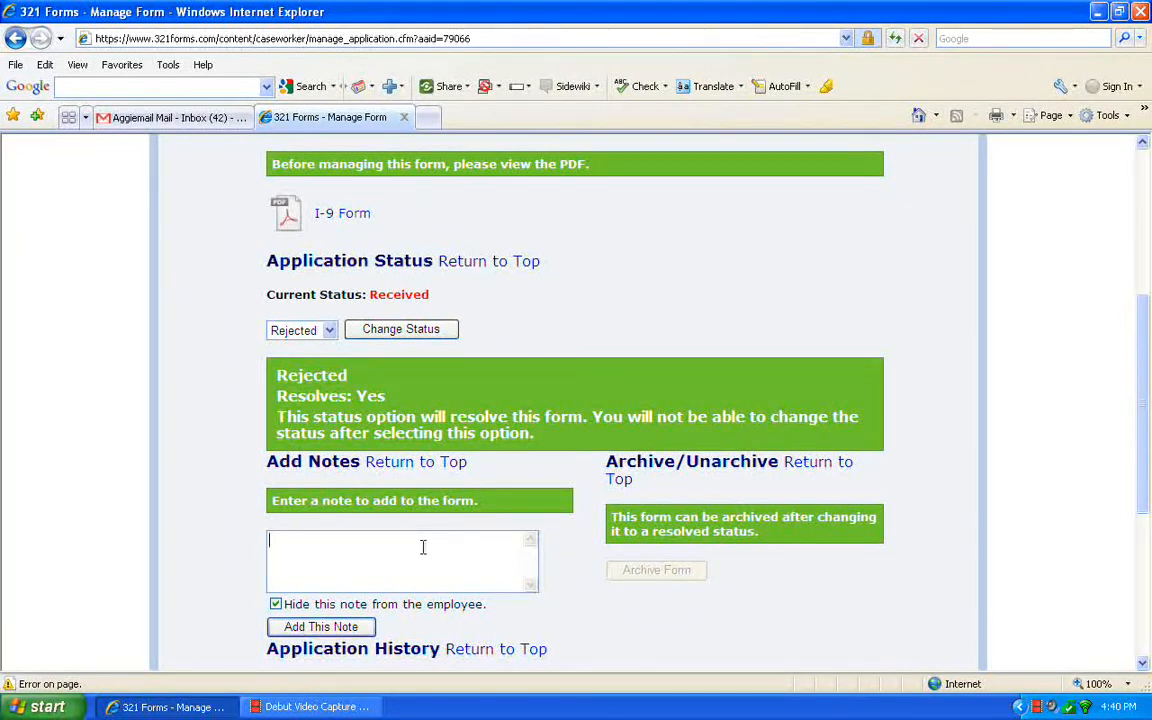
left_click(276, 605)
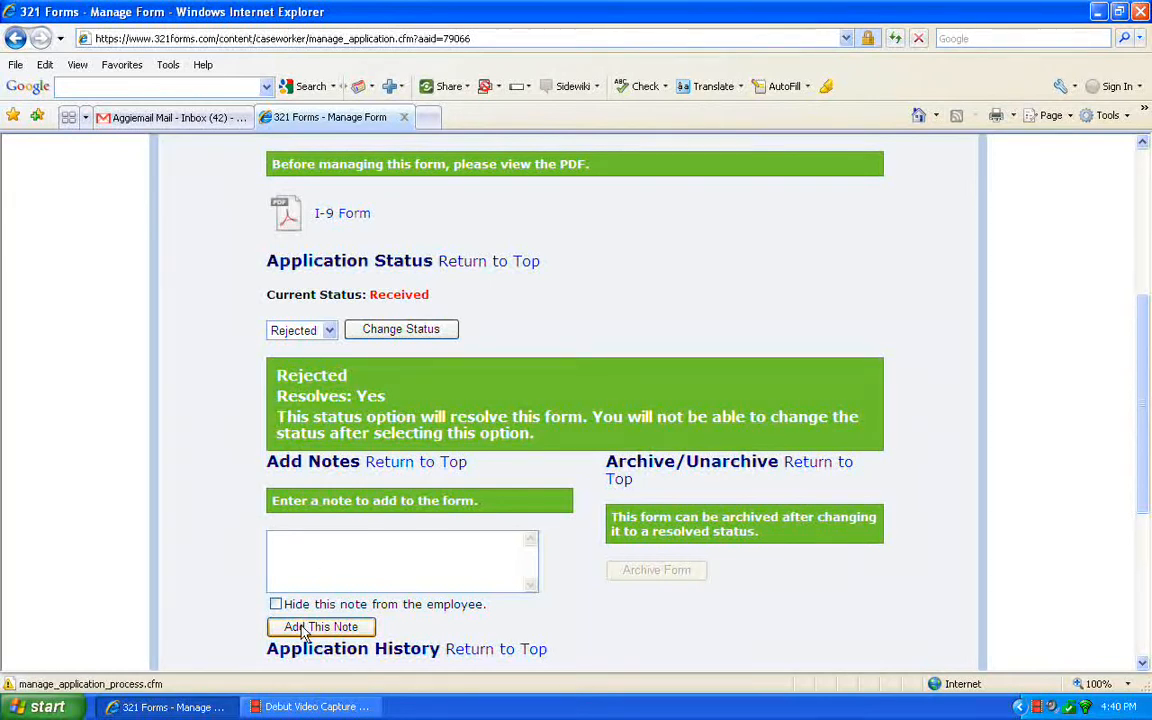
Change the I-9 Form's status to Approved.
left_click(329, 331)
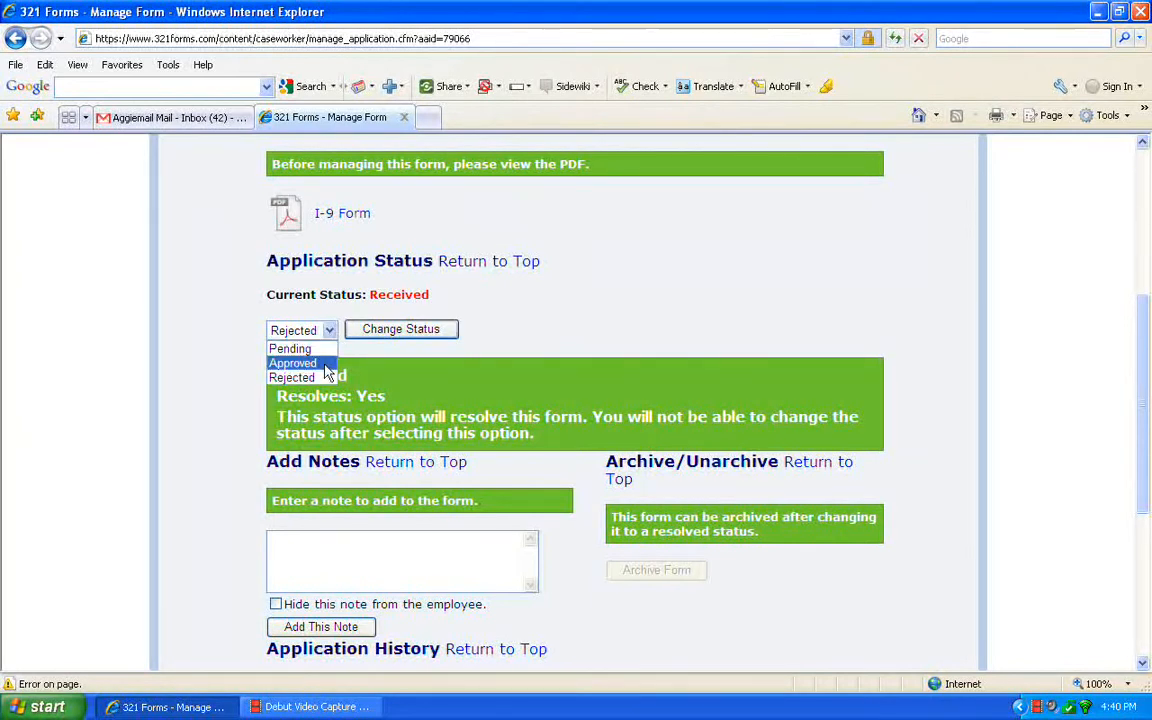
left_click(323, 364)
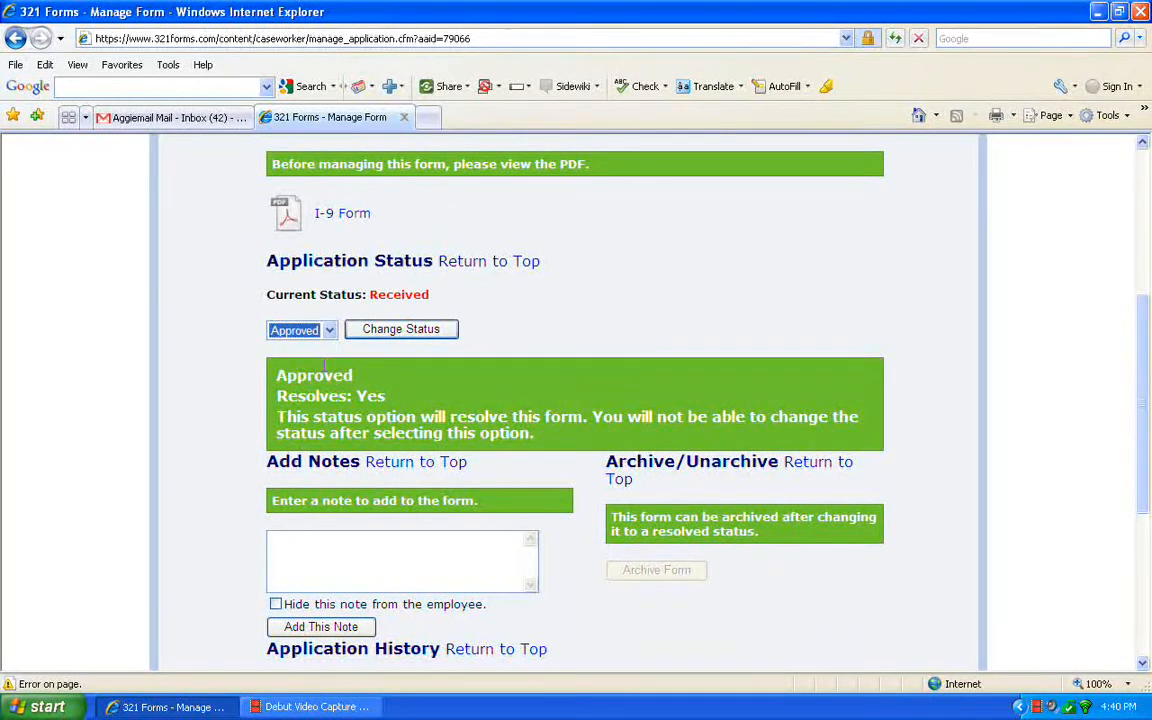
left_click(390, 333)
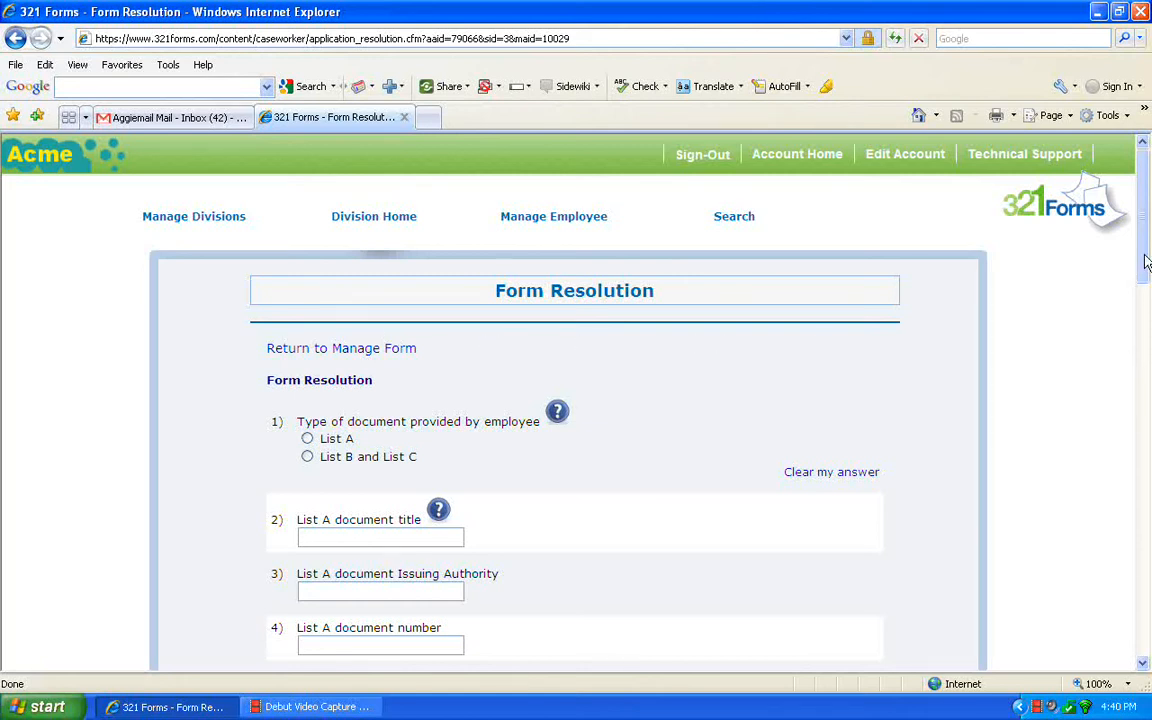
Consult the help on acceptable documents and choose List A as the type of document provided by the employee.
left_click_drag(1147, 262, 1147, 296)
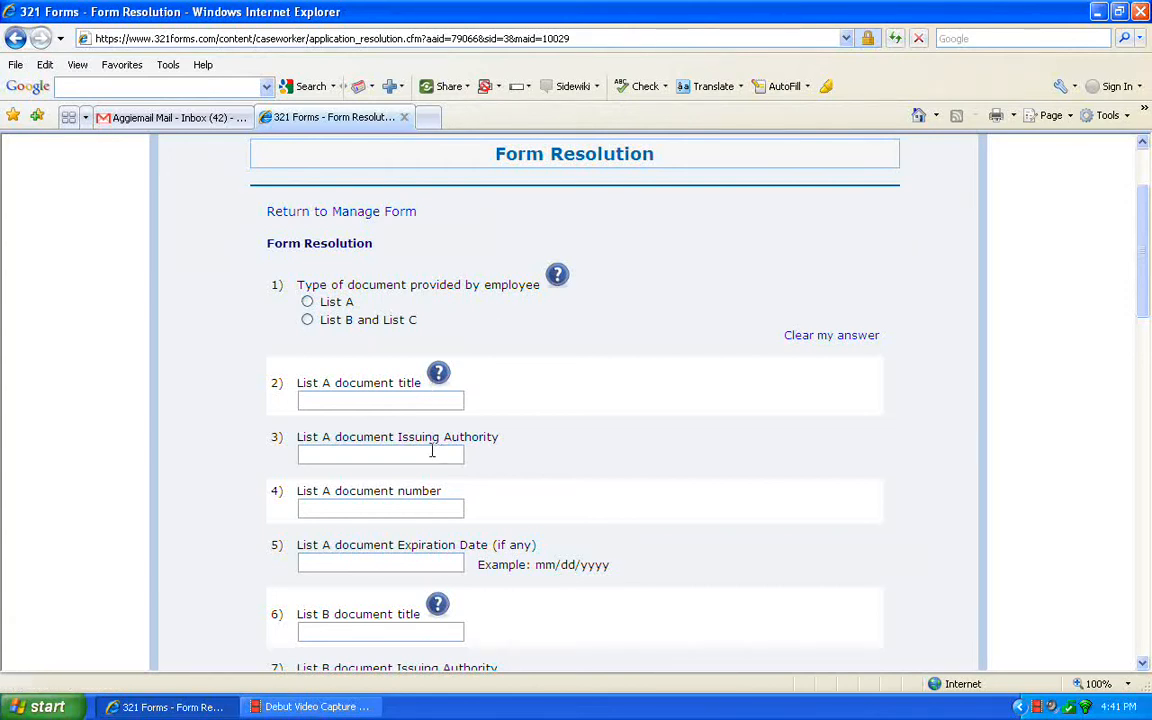
left_click(558, 277)
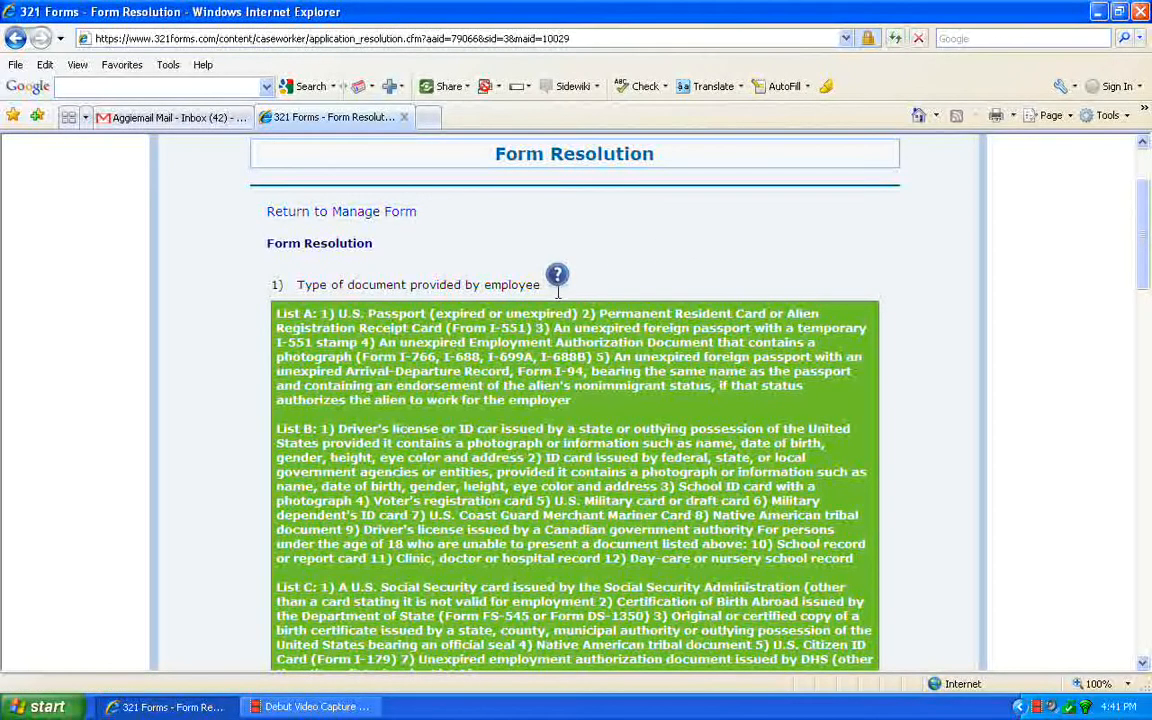
left_click(556, 278)
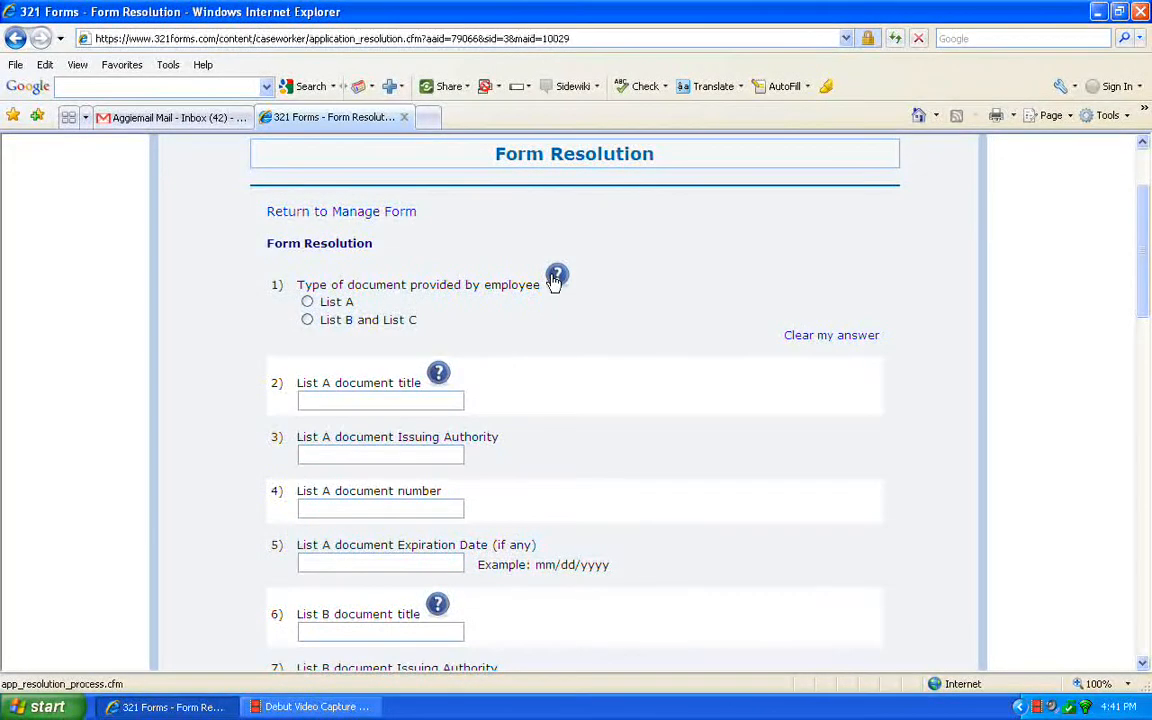
left_click(307, 302)
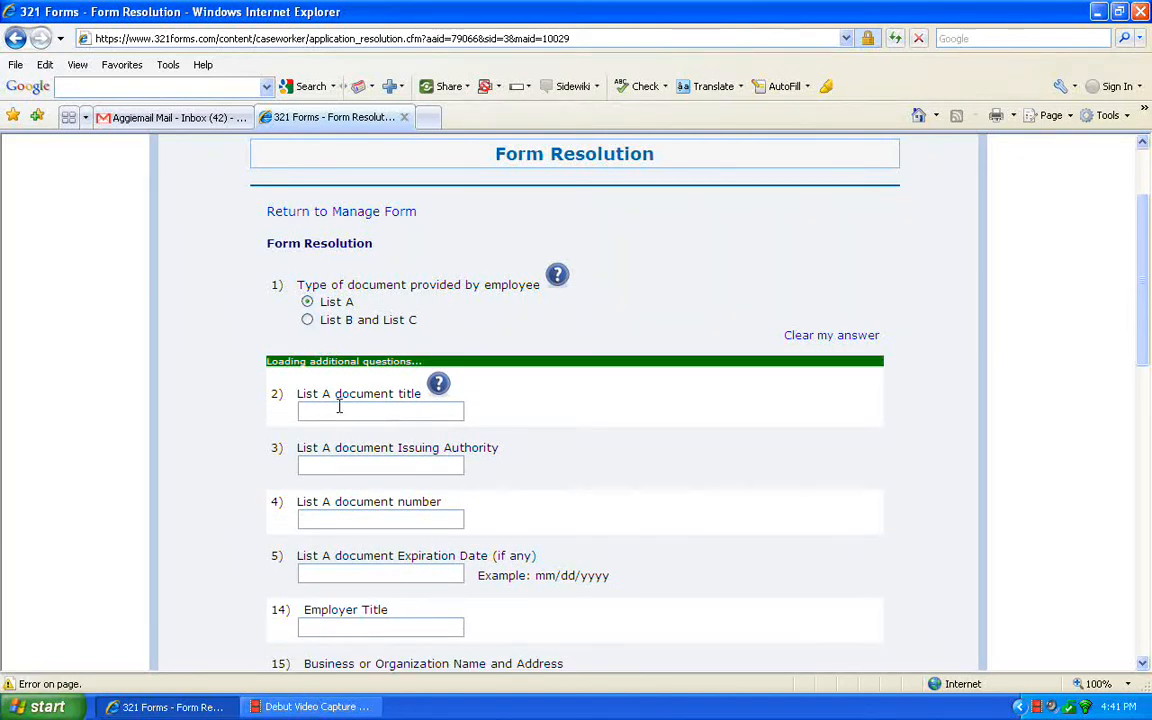
Enter US Passport as the List A document title and US Government as its issuing authority.
left_click(339, 410)
type("US PassportUS gov")
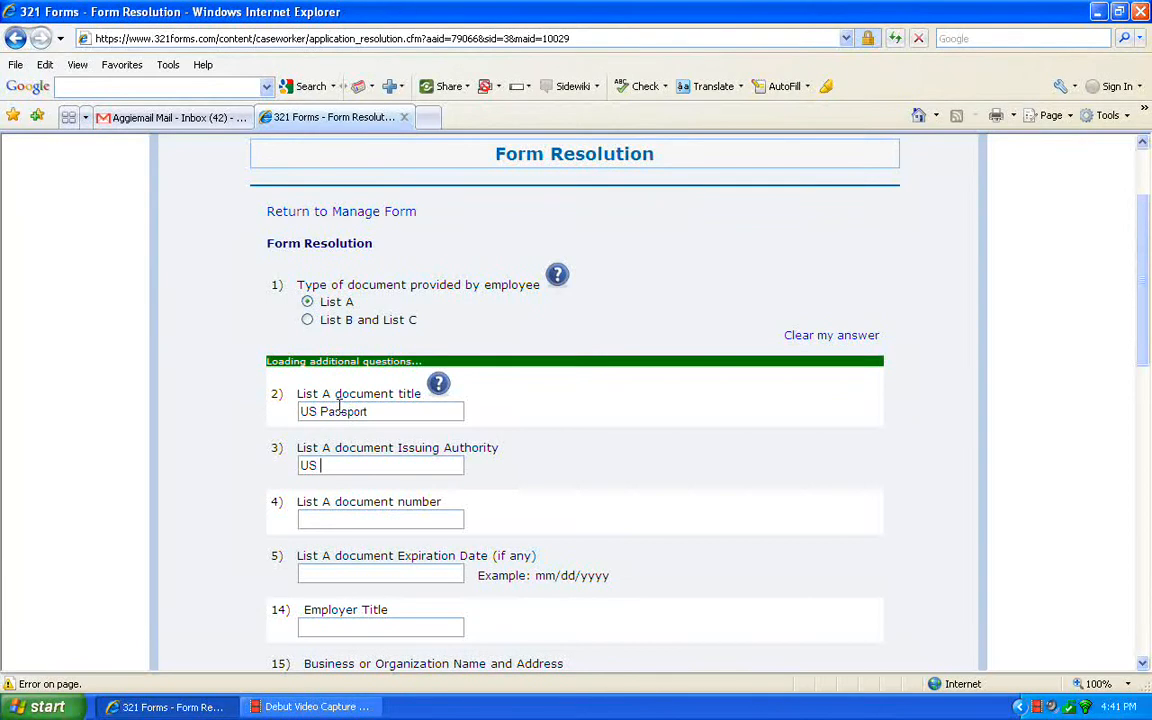
key("BackSpace")
key("BackSpace")
key("BackSpace")
type("Government")
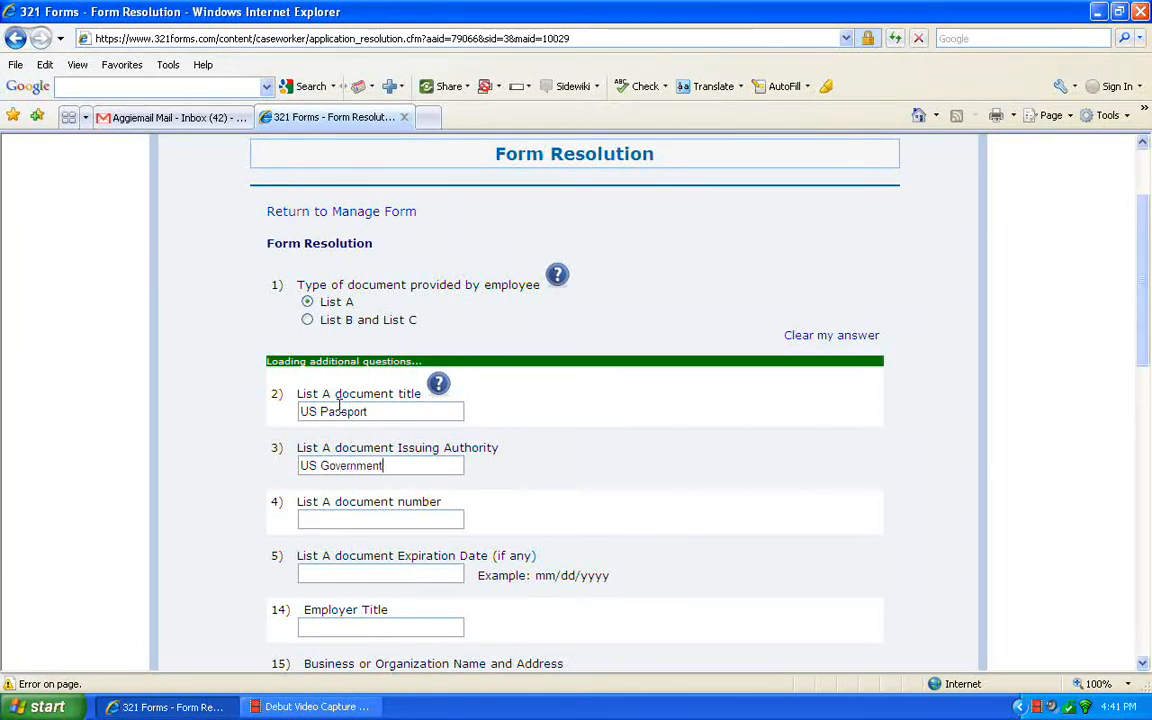
Enter the List A document number and set the document's expiration date to 01/05/2015.
key("Tab")
type("11111111111111")
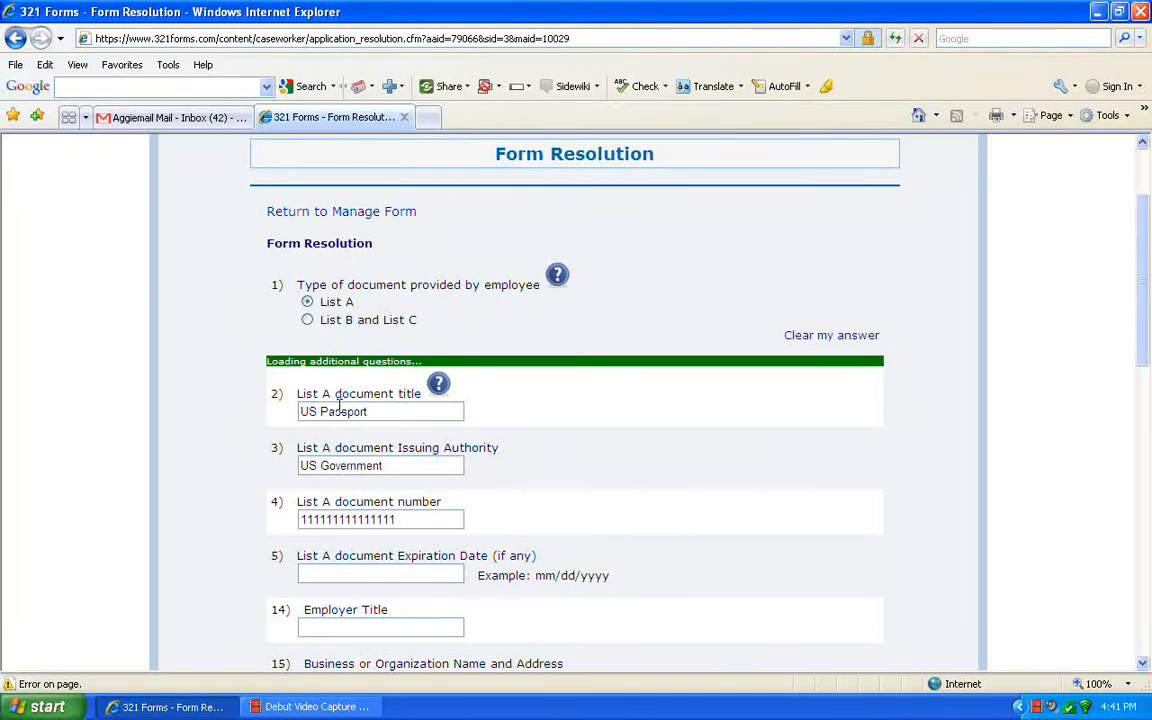
type("01/")
type("05/2015")
type("MBM")
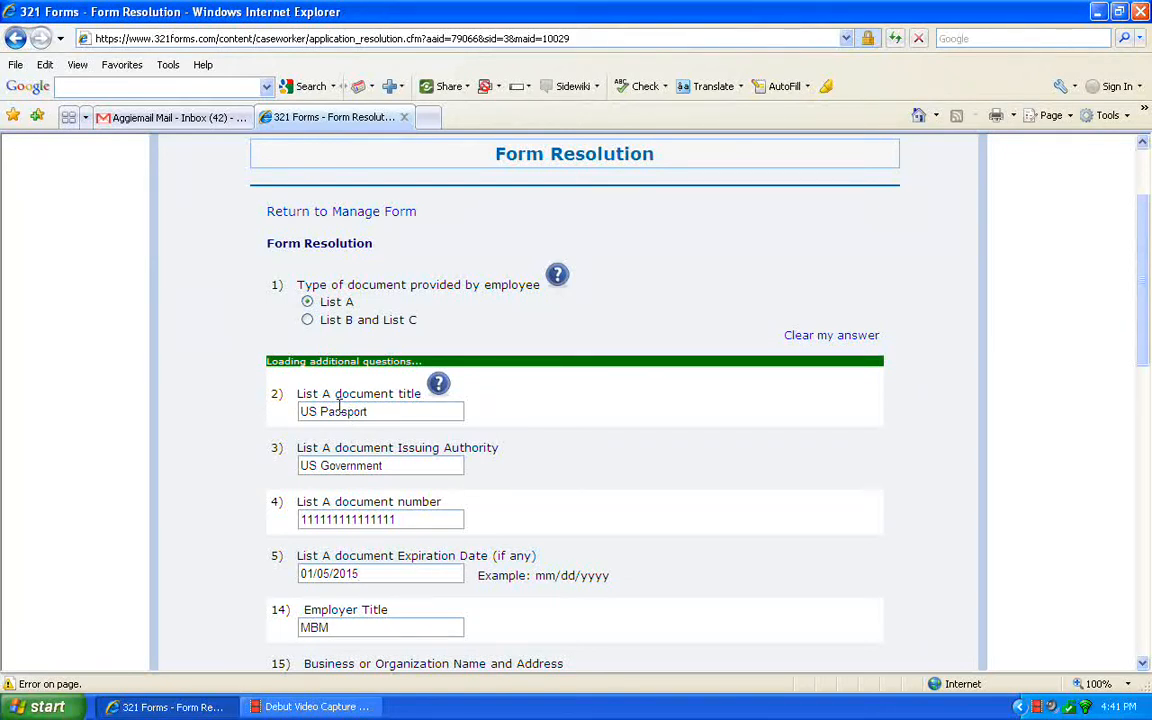
Enter MBM as the employer title, and fill in the business name MBM with its postal address.
key("Tab")
type("MBM")
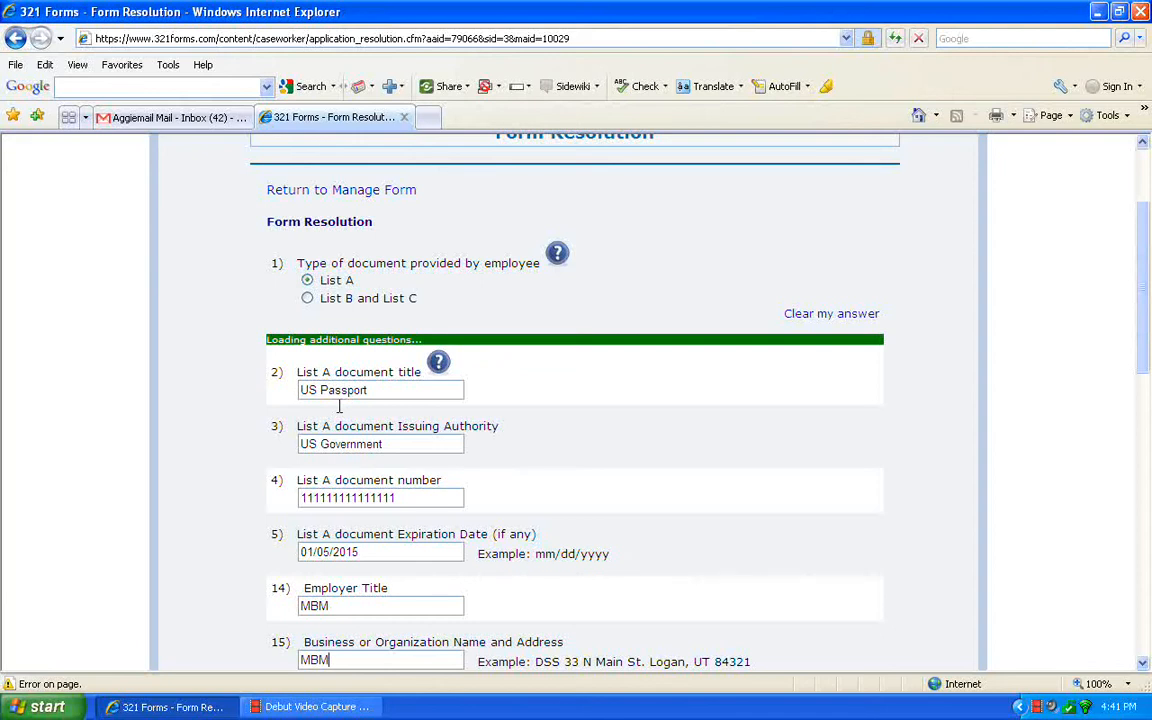
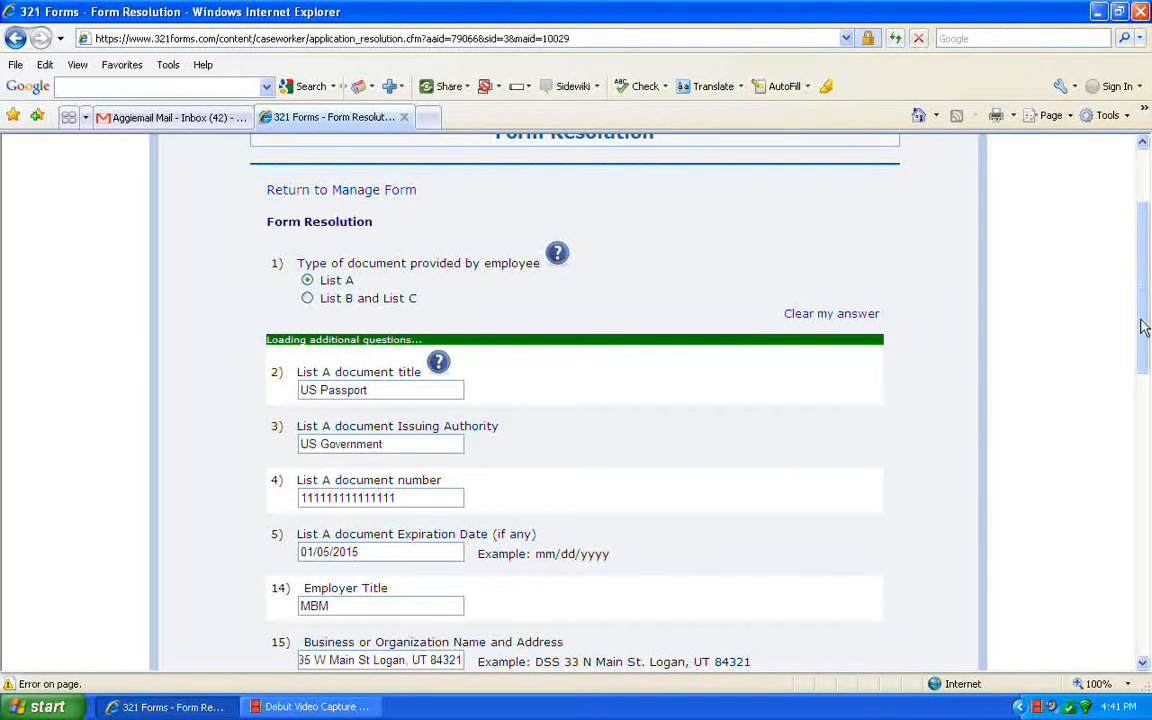
Sign the certification in question 16 with the authorized representative's full name.
left_click_drag(1146, 330, 1146, 358)
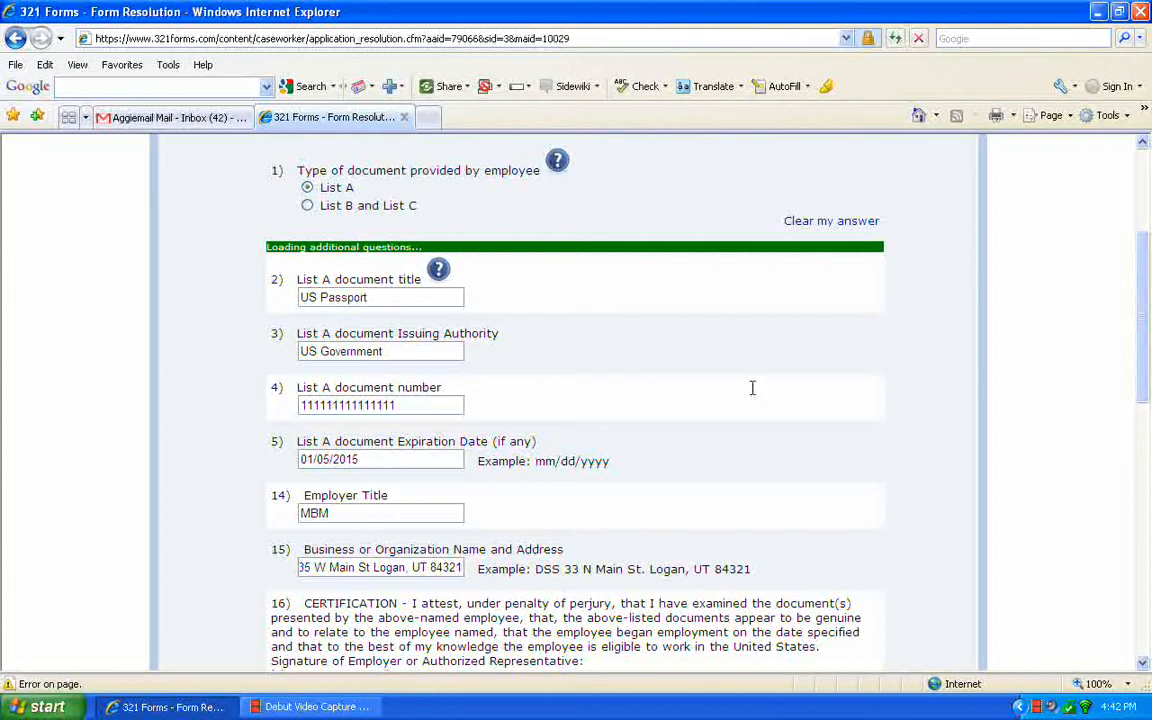
left_click_drag(1141, 309, 1150, 381)
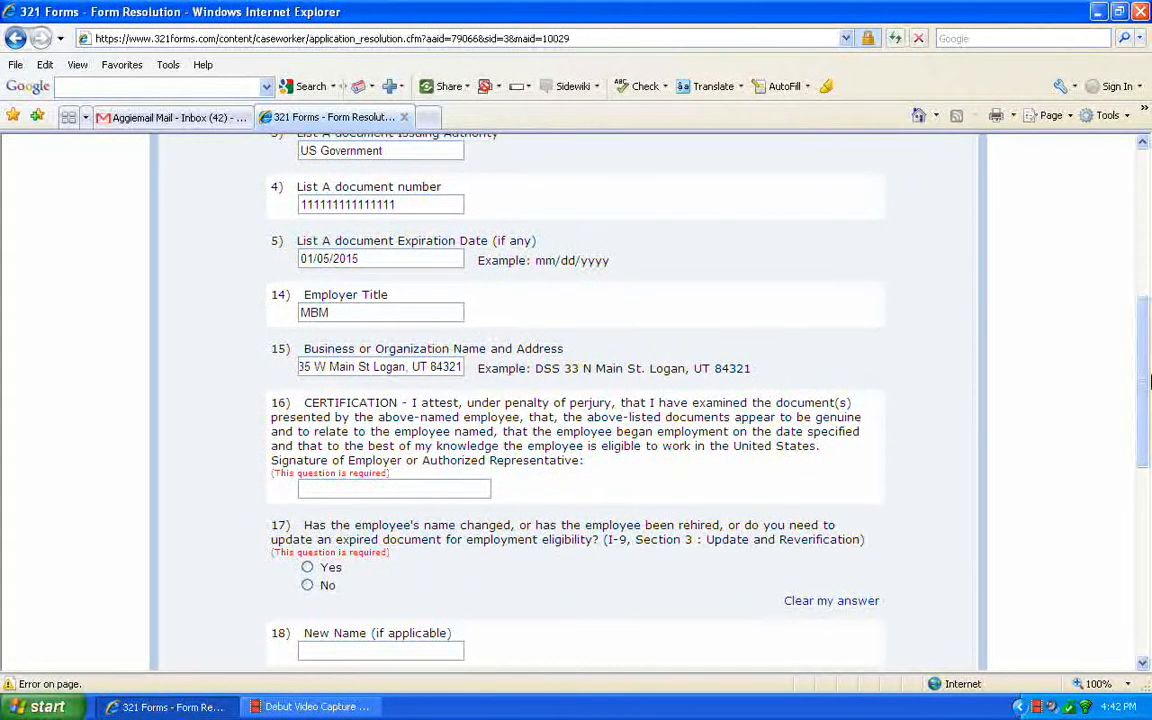
left_click(426, 488)
left_click_drag(1145, 430, 1145, 473)
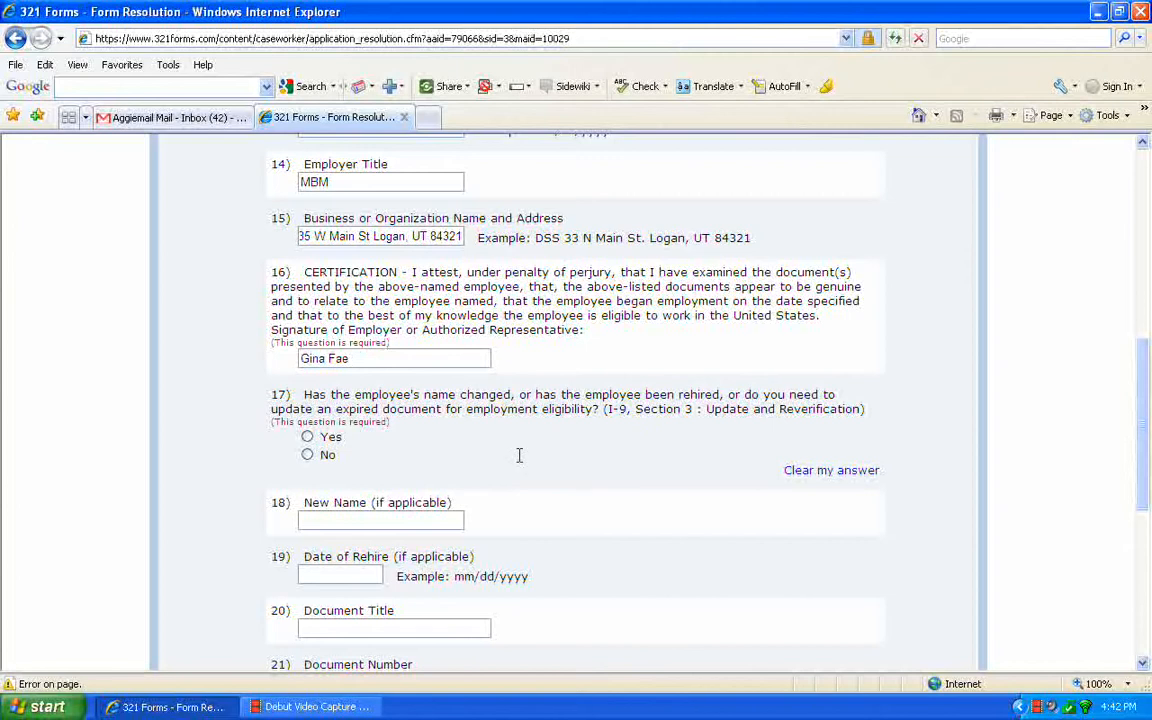
Answer No to question 17 on name change, rehire or reverification, and save the I-9 resolution information.
left_click(308, 455)
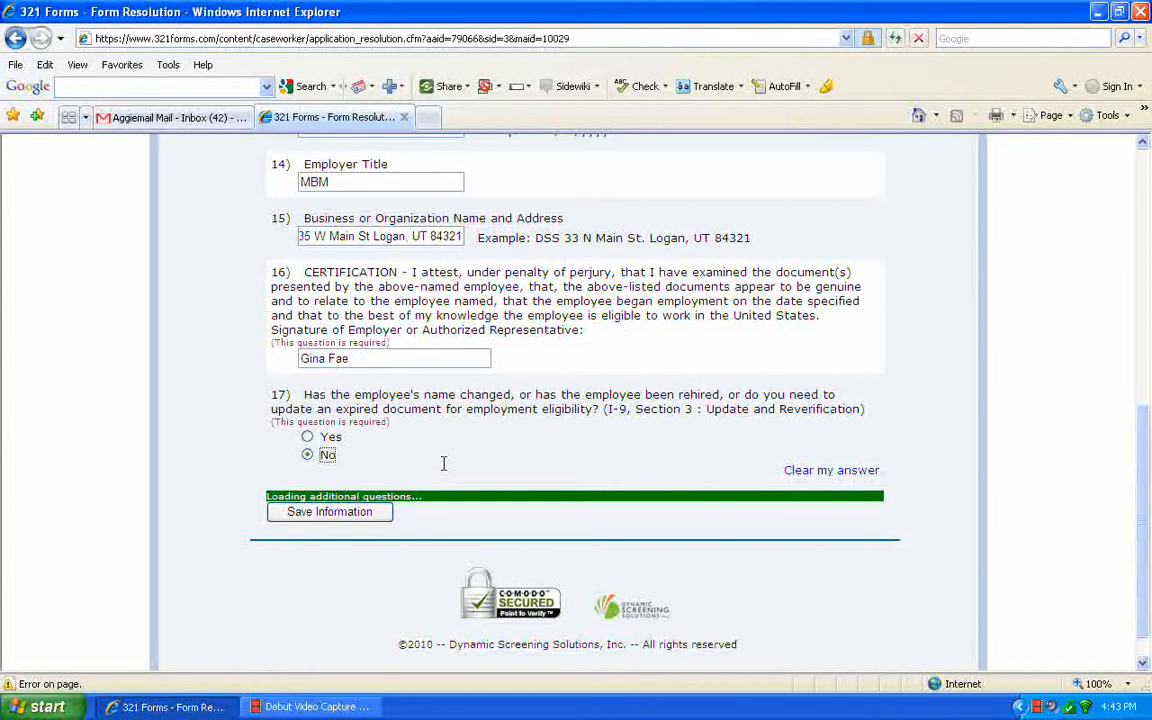
left_click(343, 514)
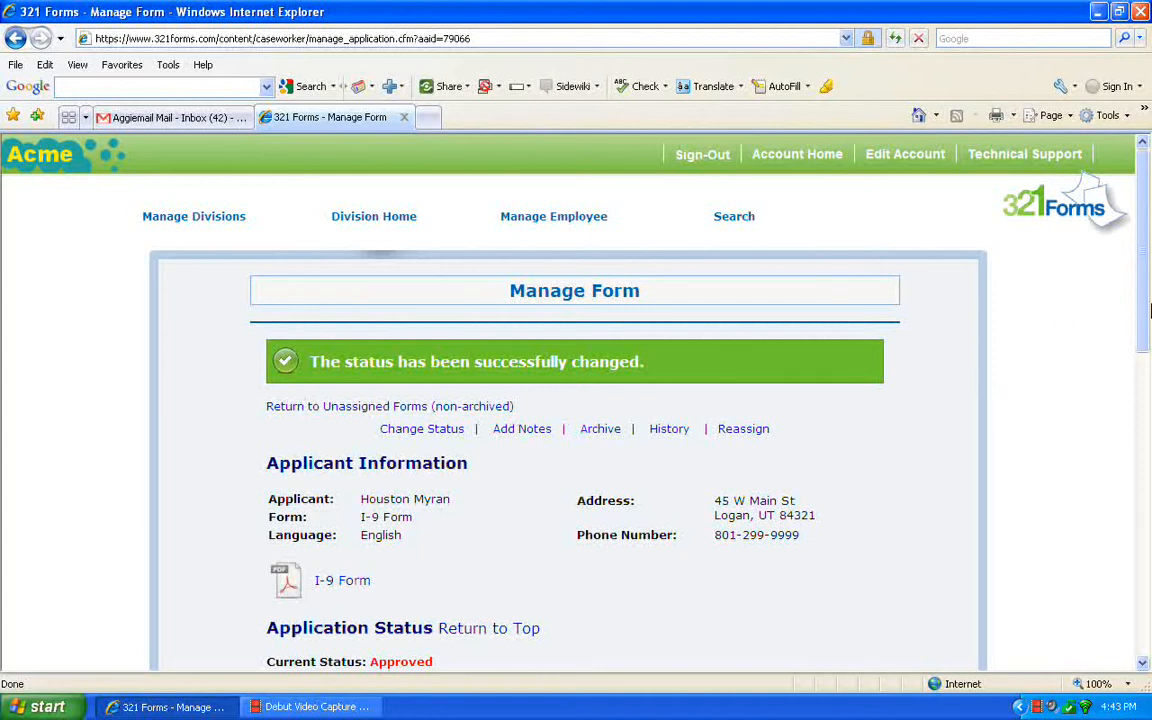
Open the I-9 Form PDF, review the employee details and the Section 2 employer verification entries, and close the viewing window.
left_click_drag(1147, 312, 1148, 353)
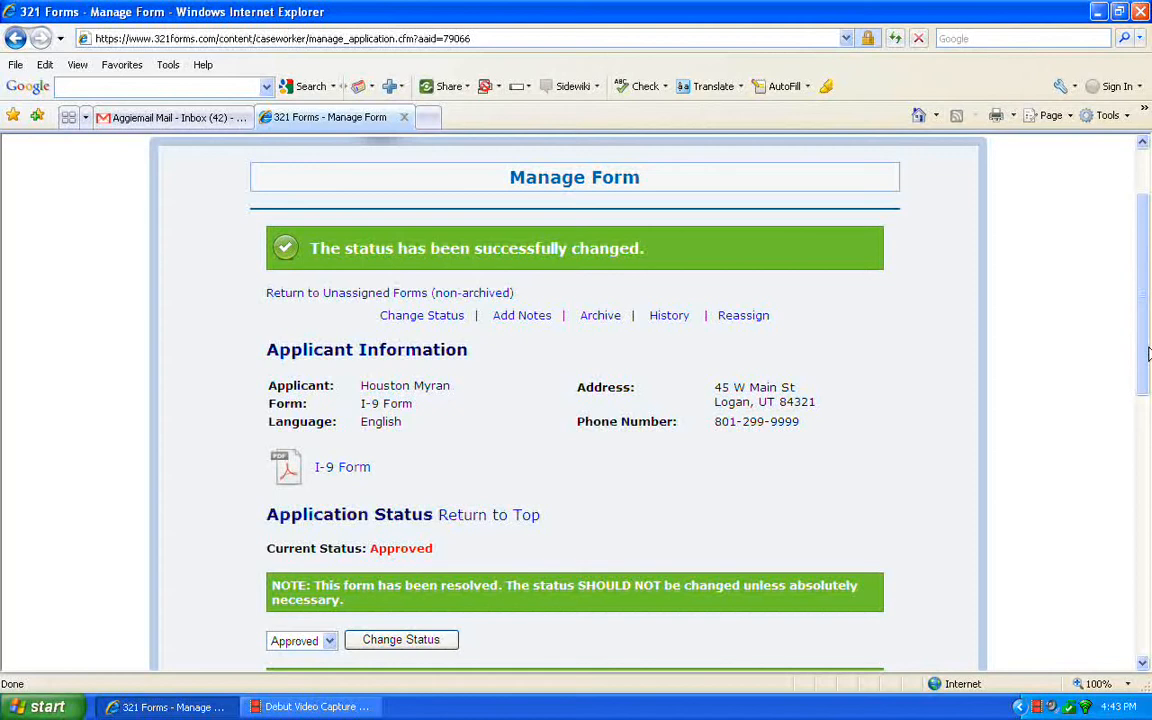
left_click_drag(1148, 352, 1150, 453)
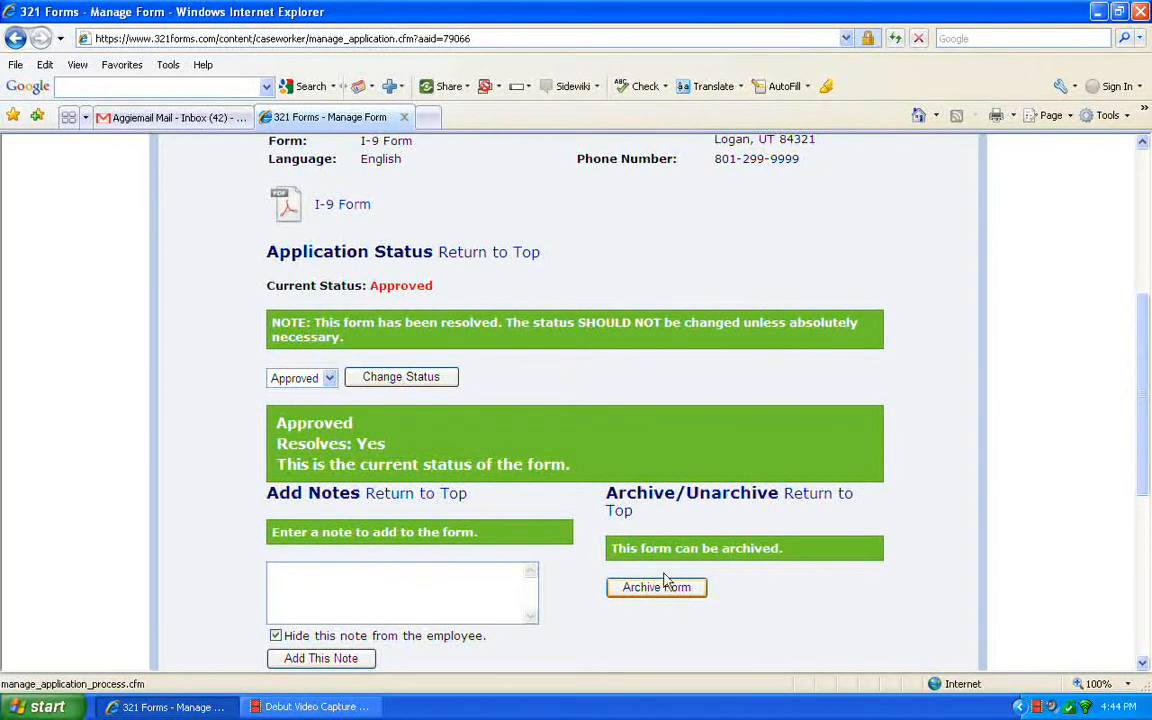
left_click(287, 207)
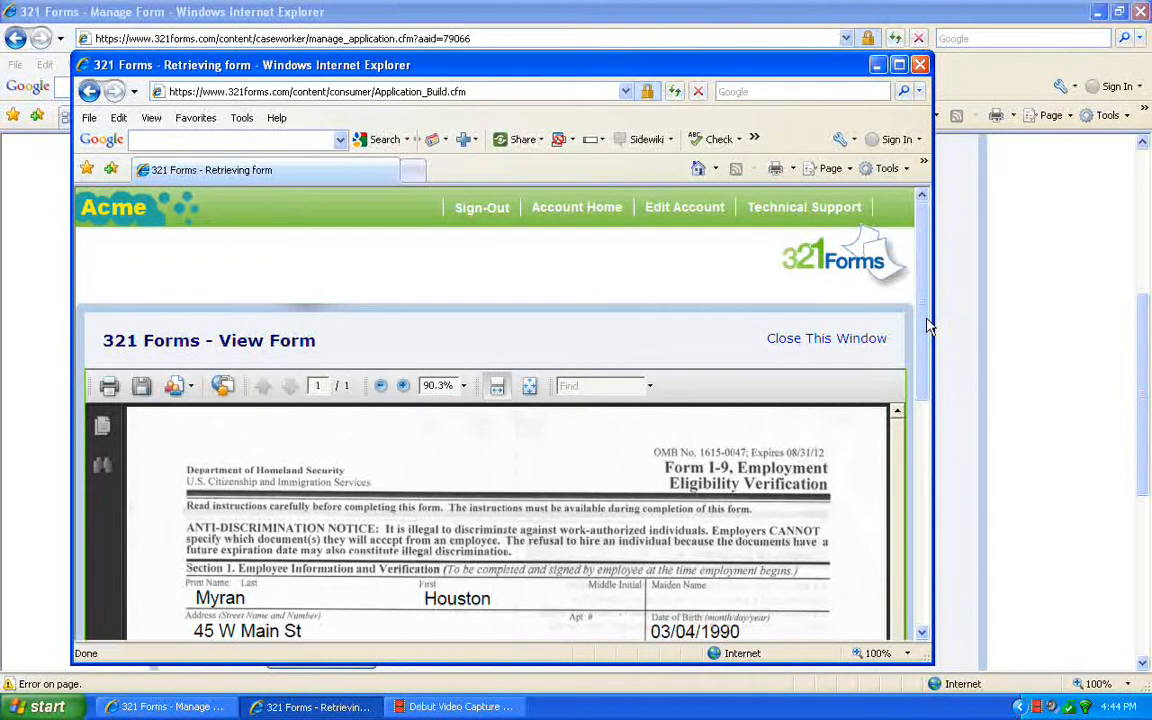
left_click_drag(925, 325, 928, 502)
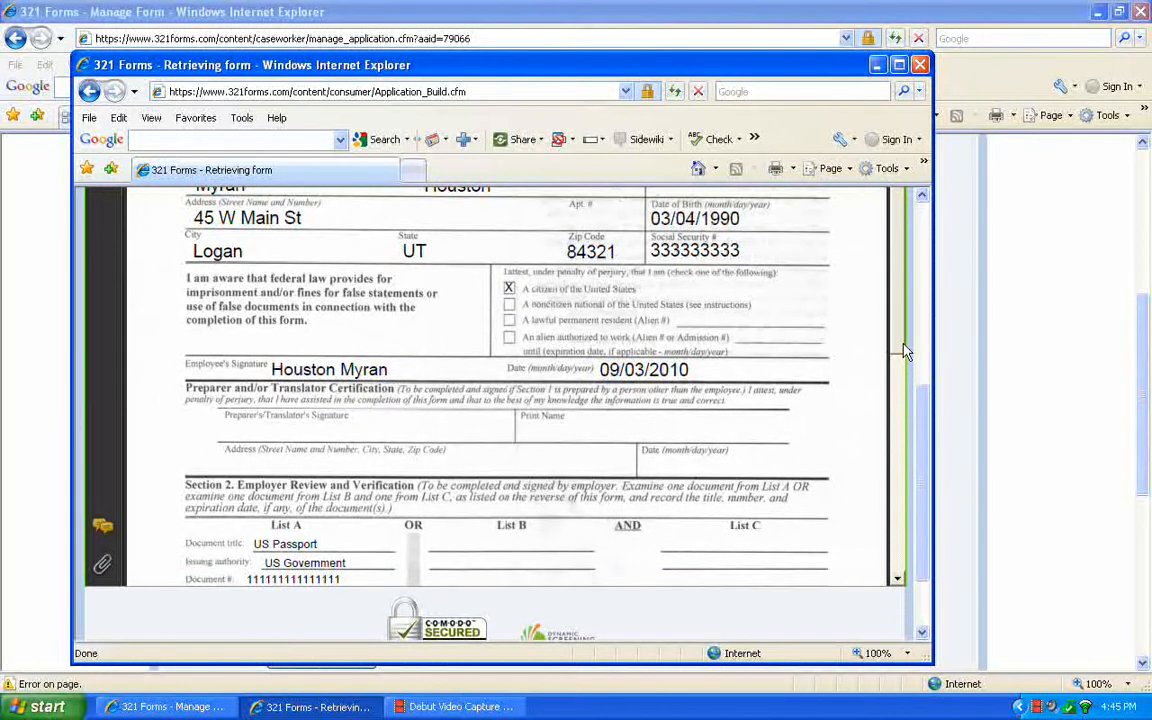
left_click_drag(905, 352, 905, 471)
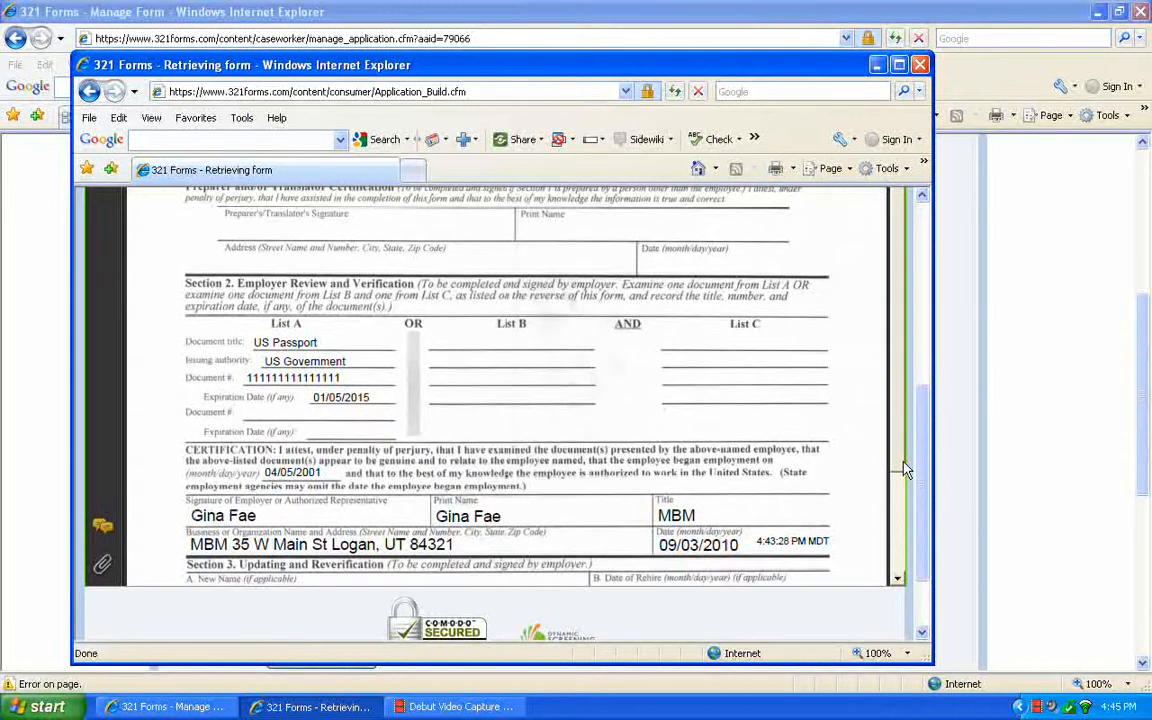
left_click(921, 65)
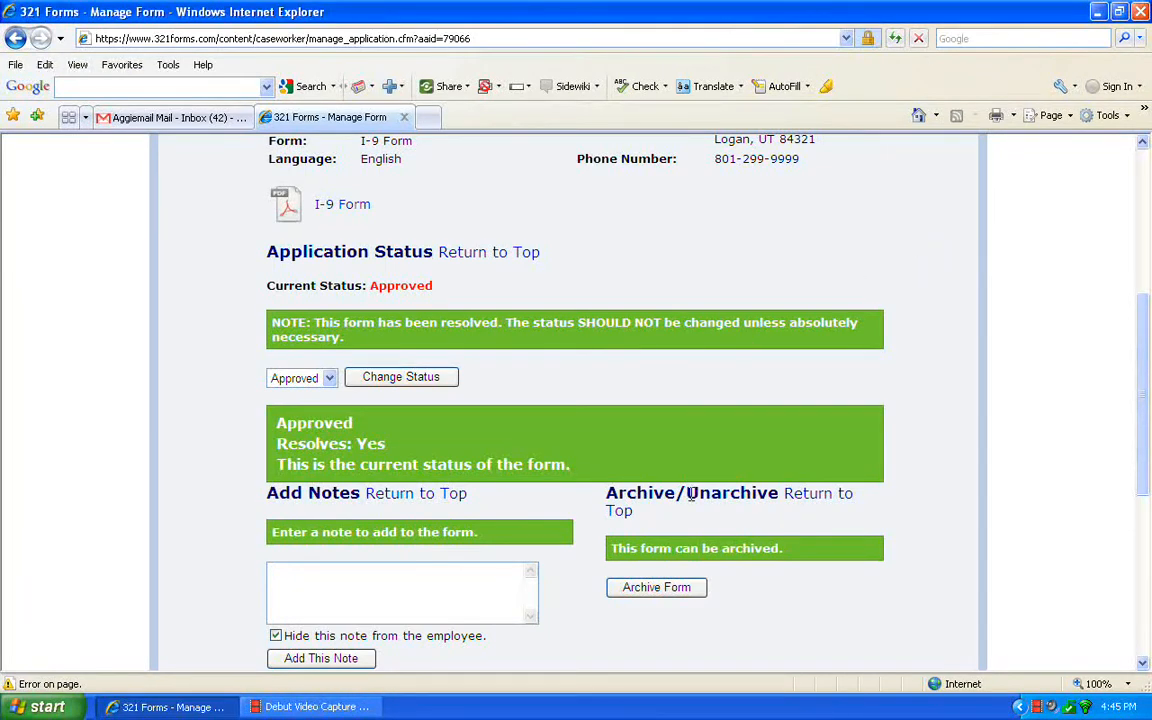
Archive the approved I-9 Form and return to the non-archived Unassigned Forms list.
left_click(677, 592)
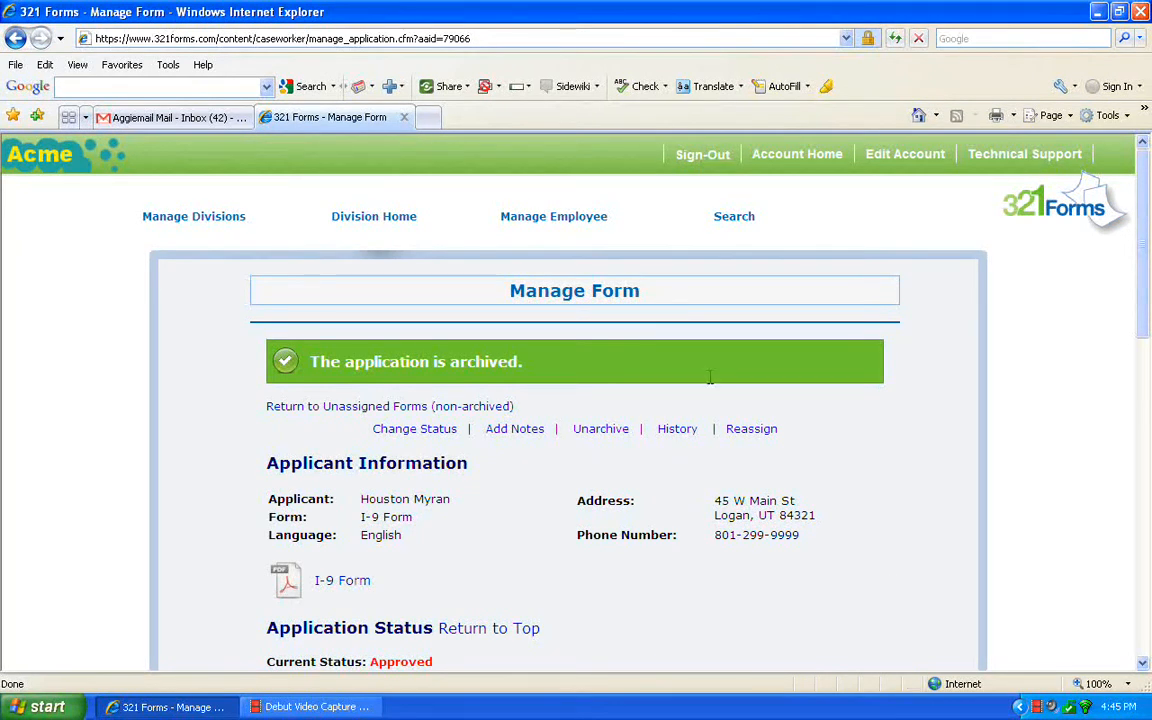
left_click(368, 408)
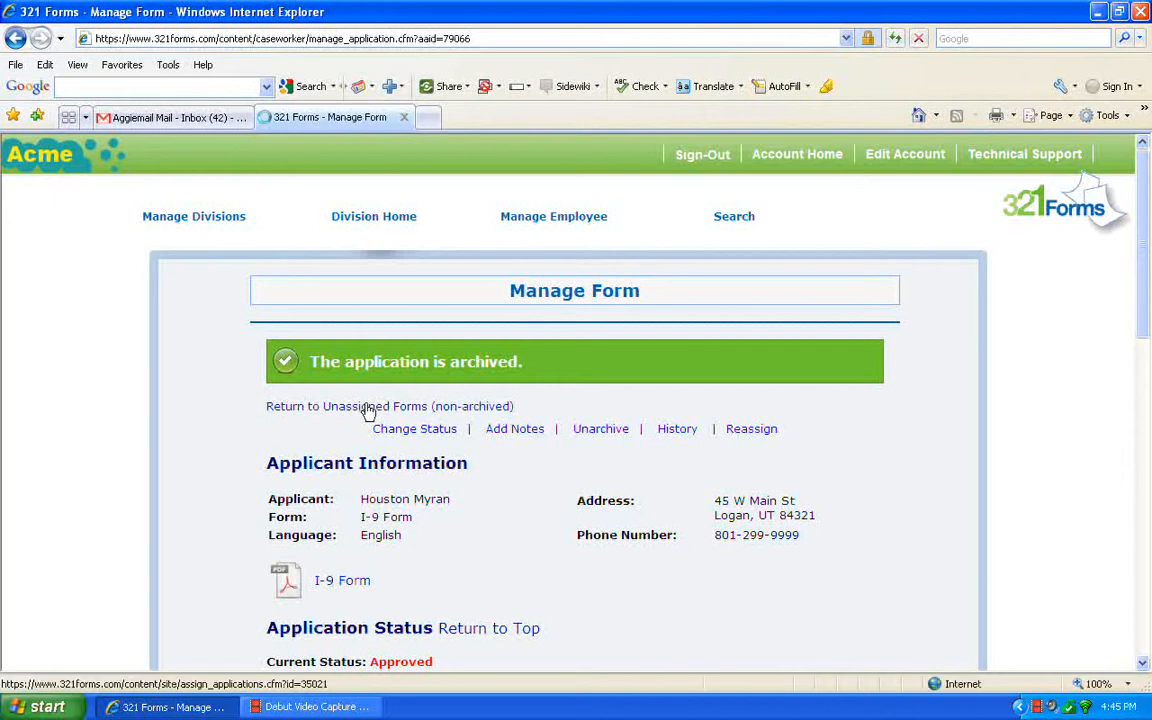